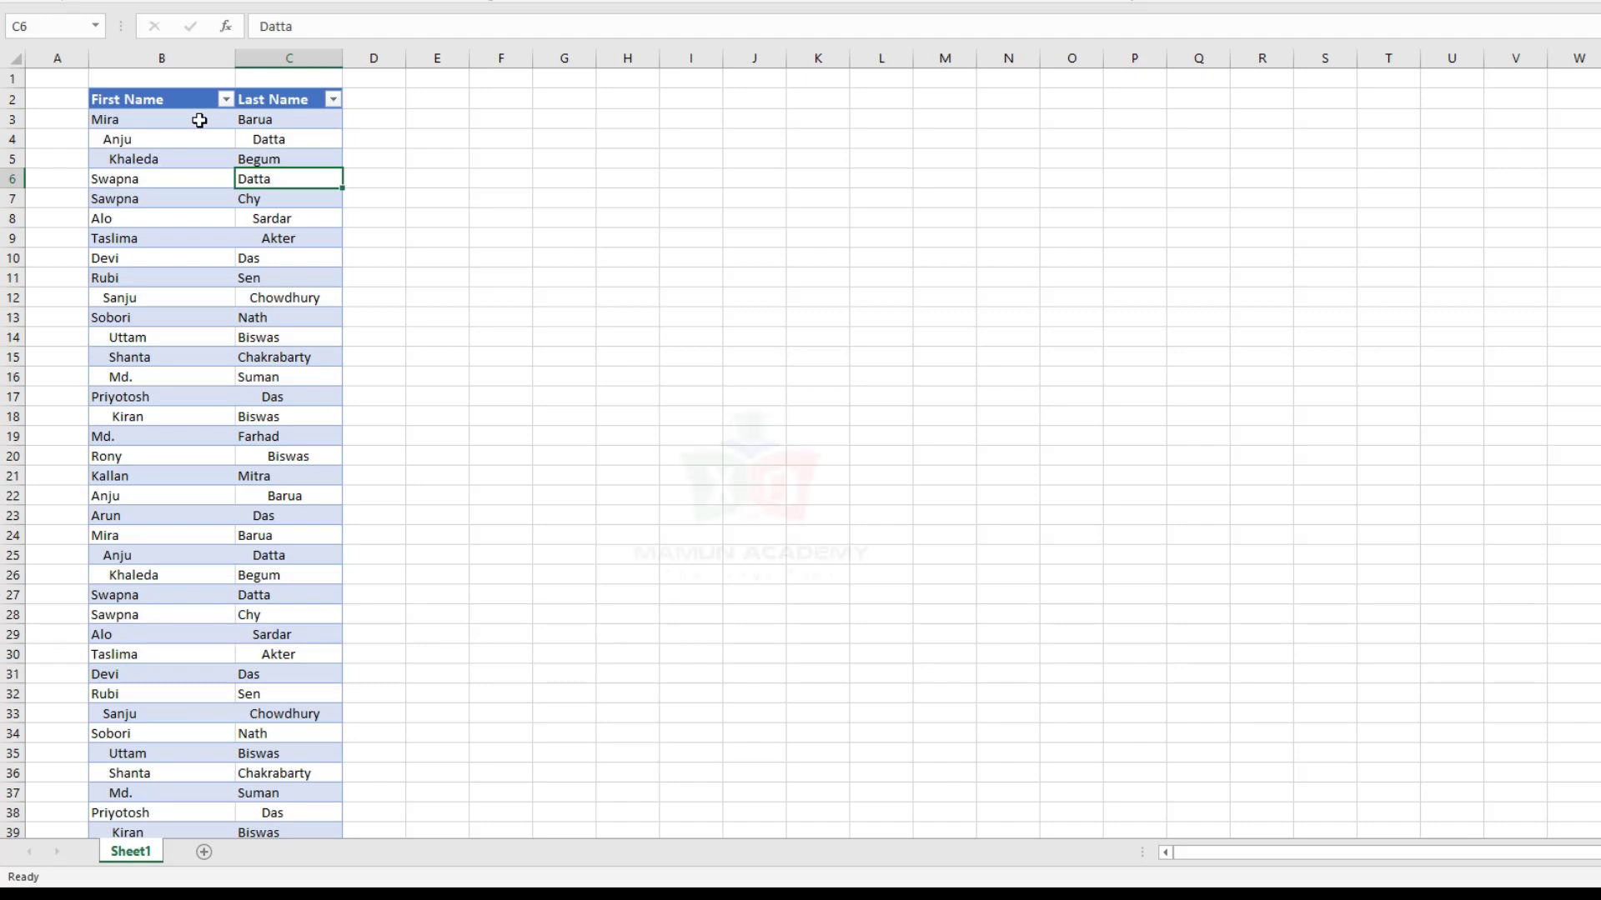
Load the First Name/Last Name table into Power Query using Data > From Table/Range
click(246, 154)
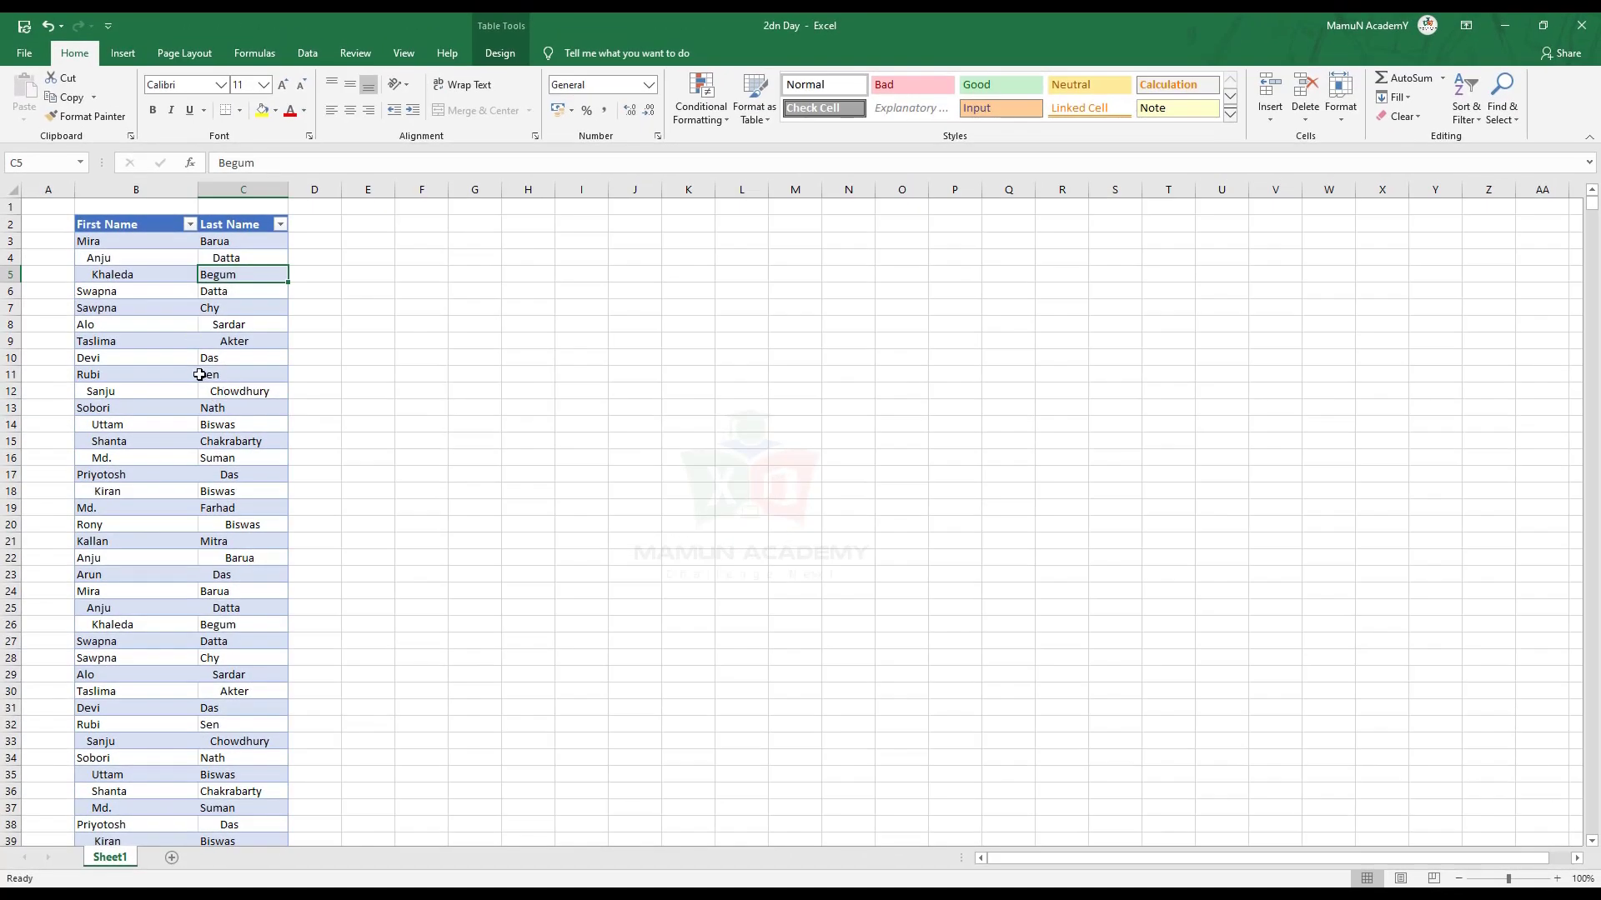
click(308, 53)
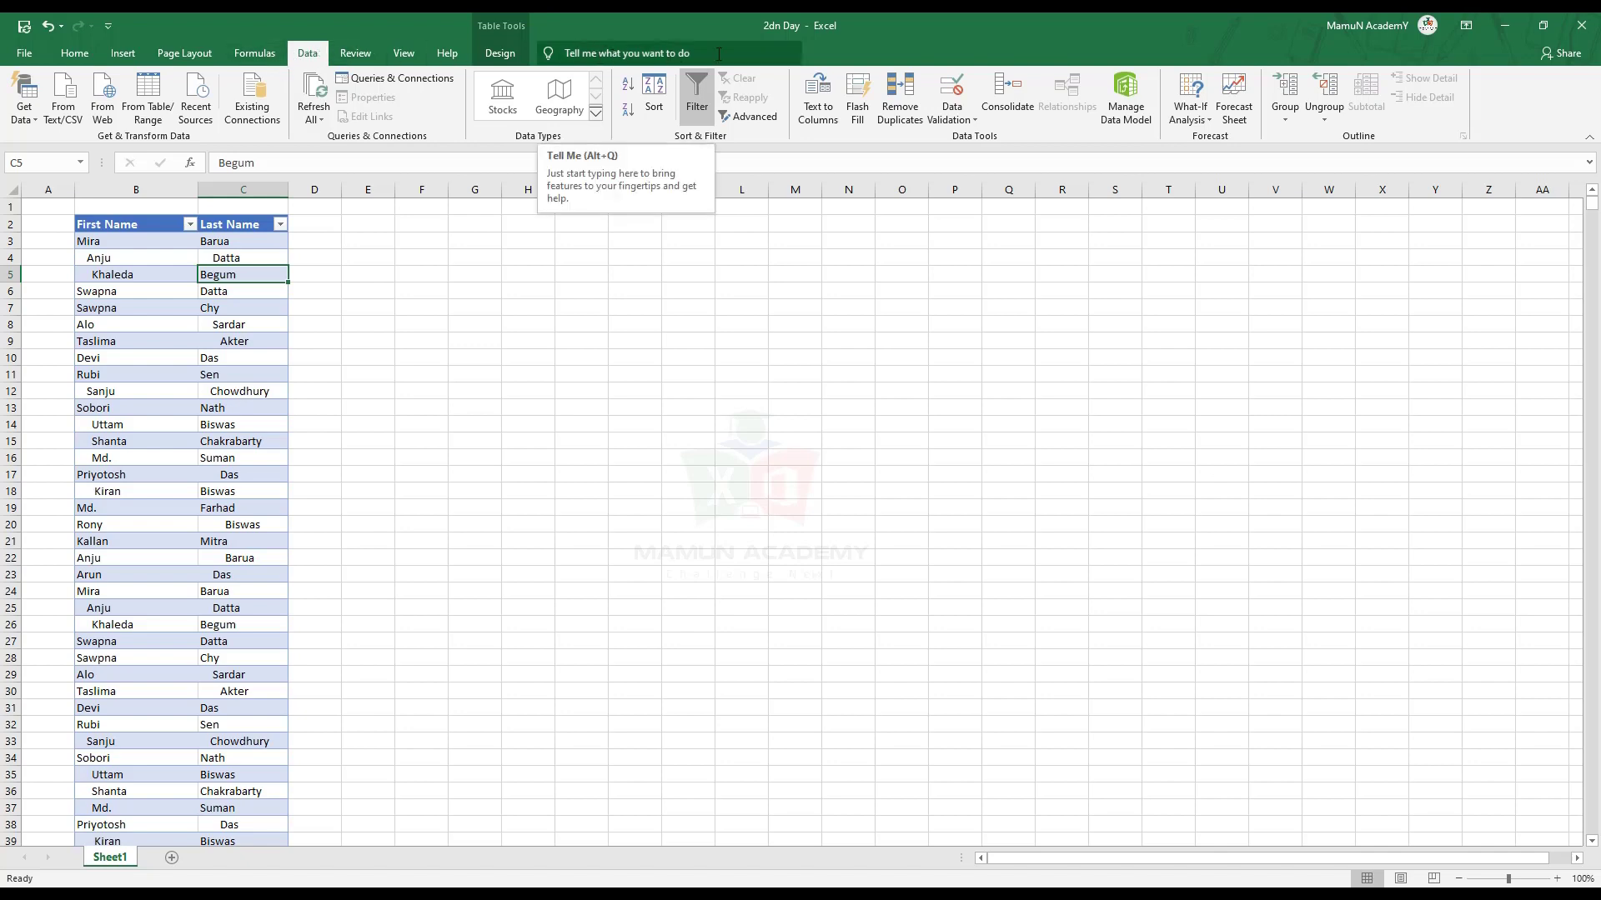
click(155, 104)
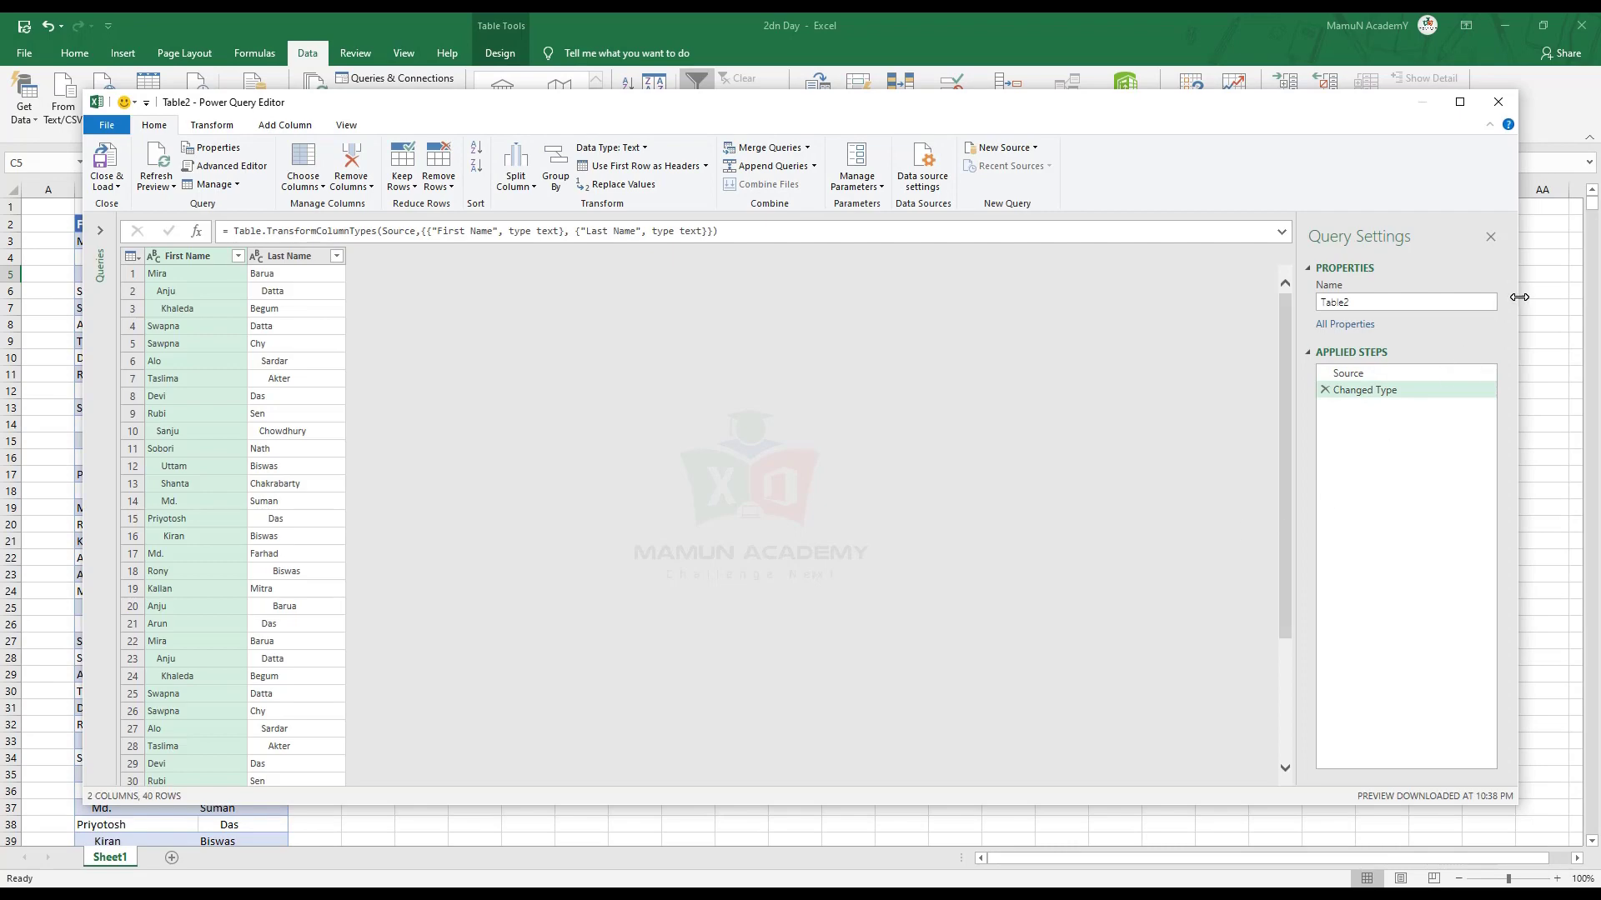
Resize and move the Power Query Editor window, then maximize and restore it
drag(1519, 297, 1158, 359)
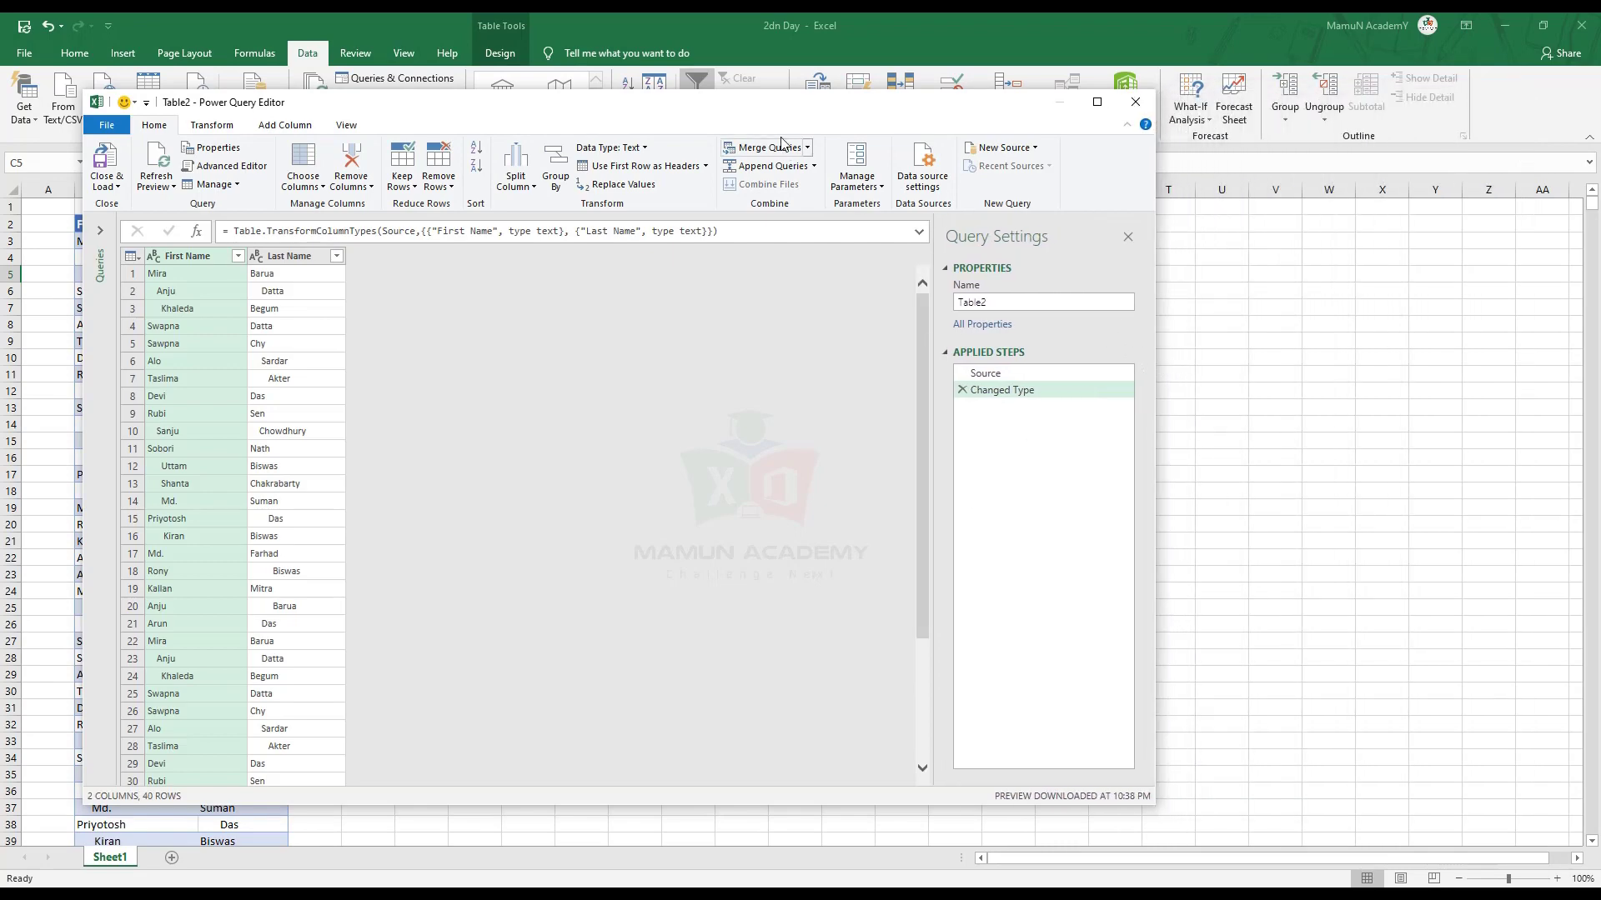
mouse_move(829, 101)
mouse_down()
mouse_move(1121, 104)
mouse_move(1060, 117)
mouse_up()
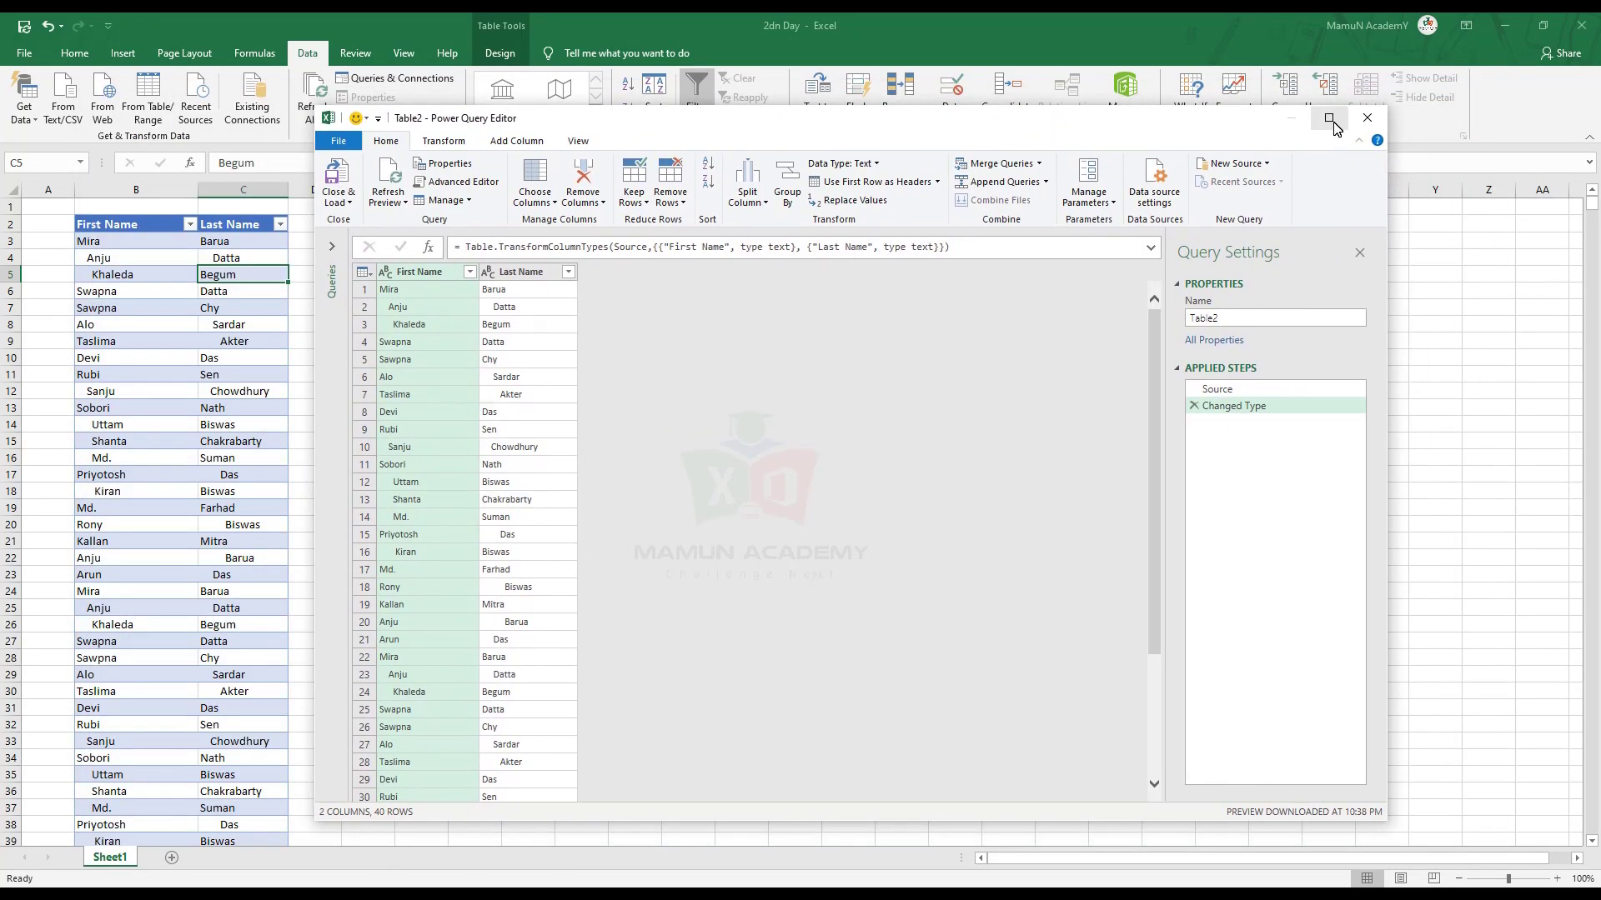
click(1329, 118)
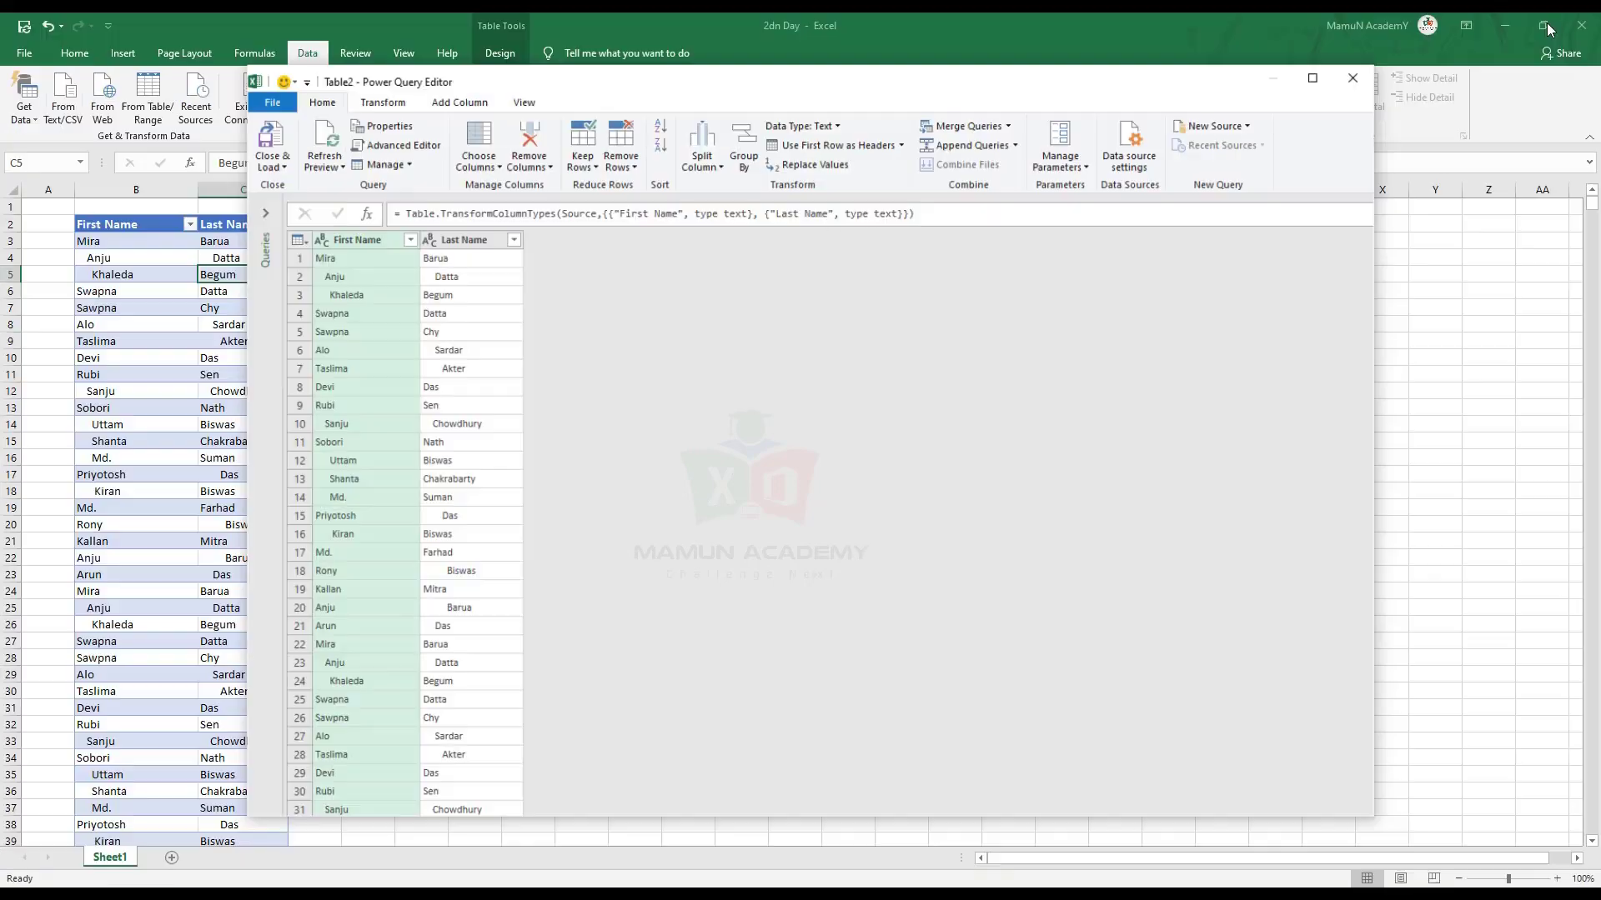
click(1542, 21)
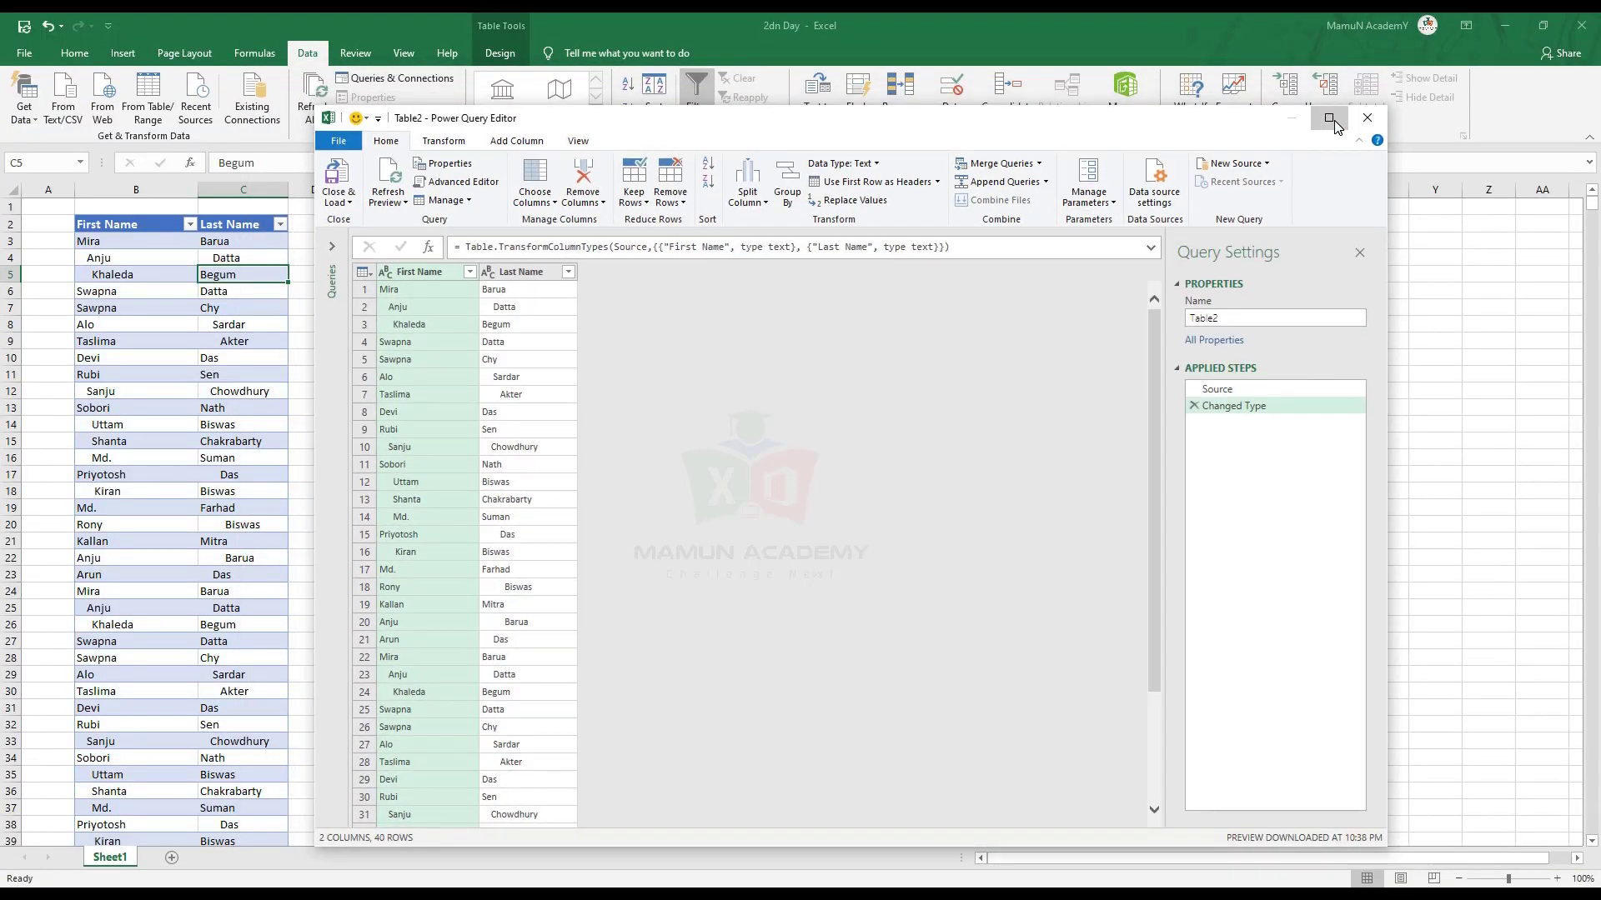
Maximize the Power Query Editor and inspect the First Name and Last Name columns
click(1329, 118)
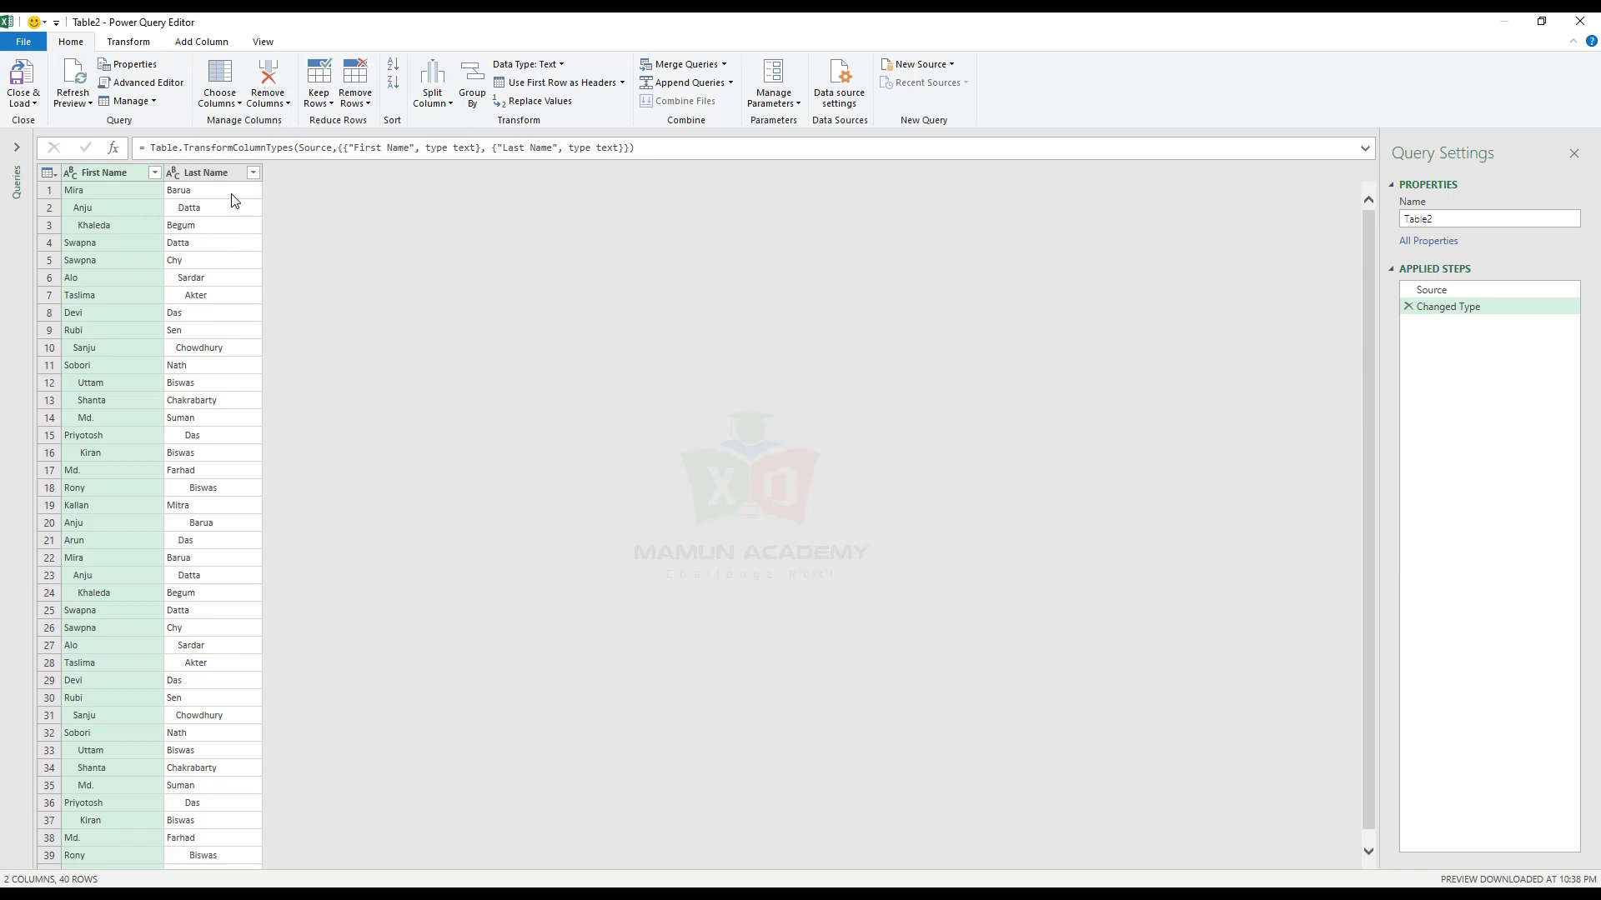
click(193, 175)
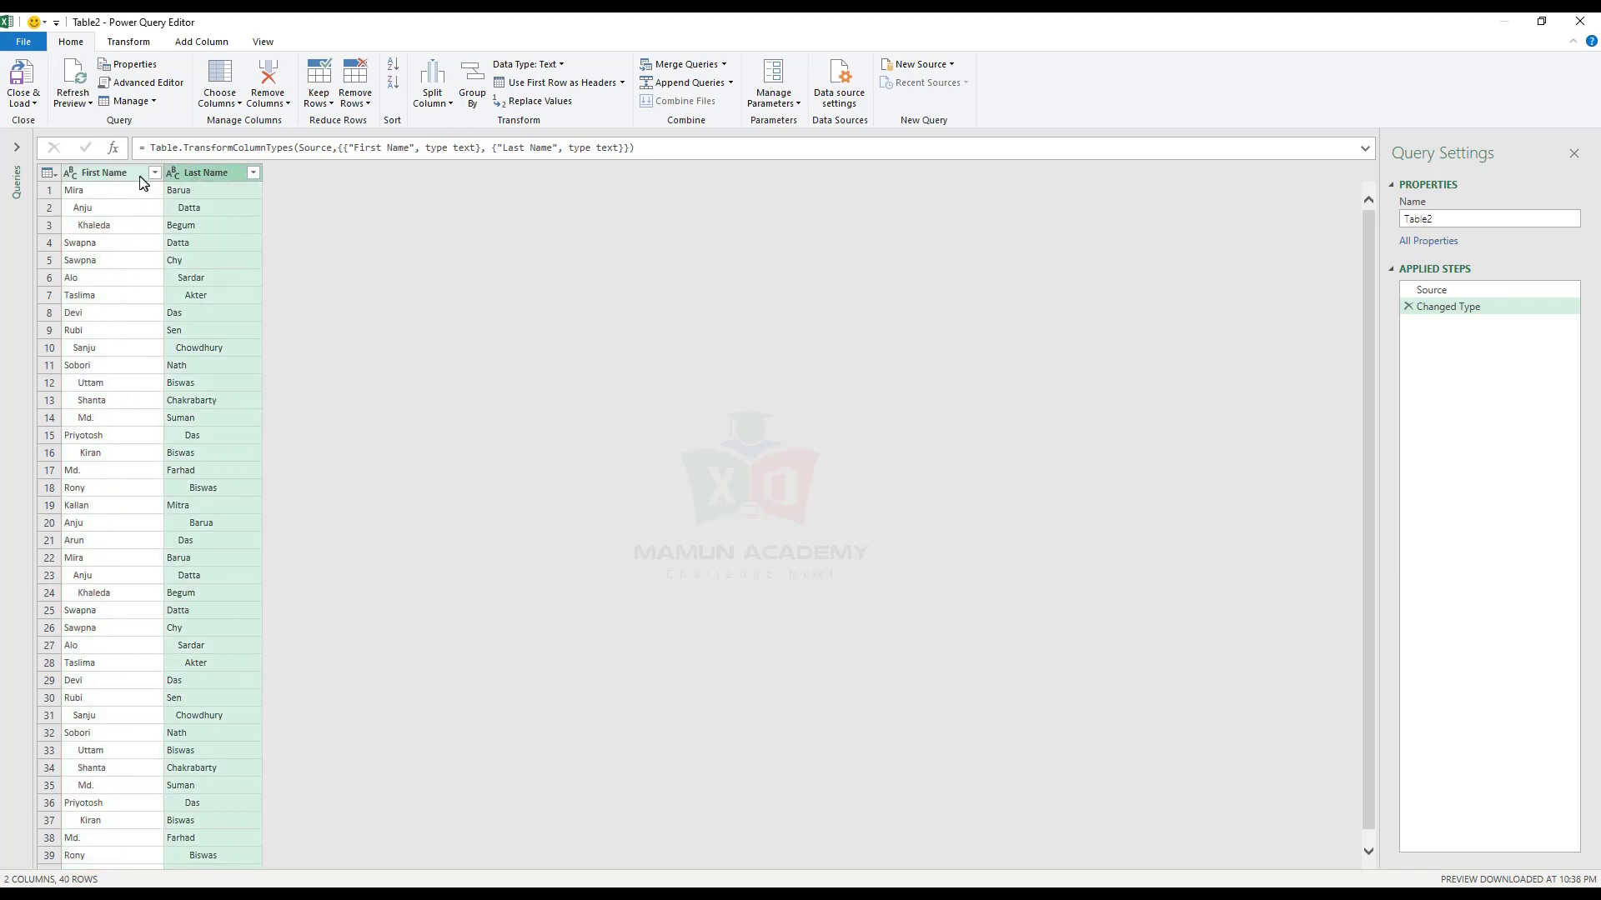
click(133, 175)
click(198, 175)
click(124, 176)
click(197, 173)
click(117, 175)
Expand and collapse the Queries pane, then select both the First Name and Last Name columns
click(17, 152)
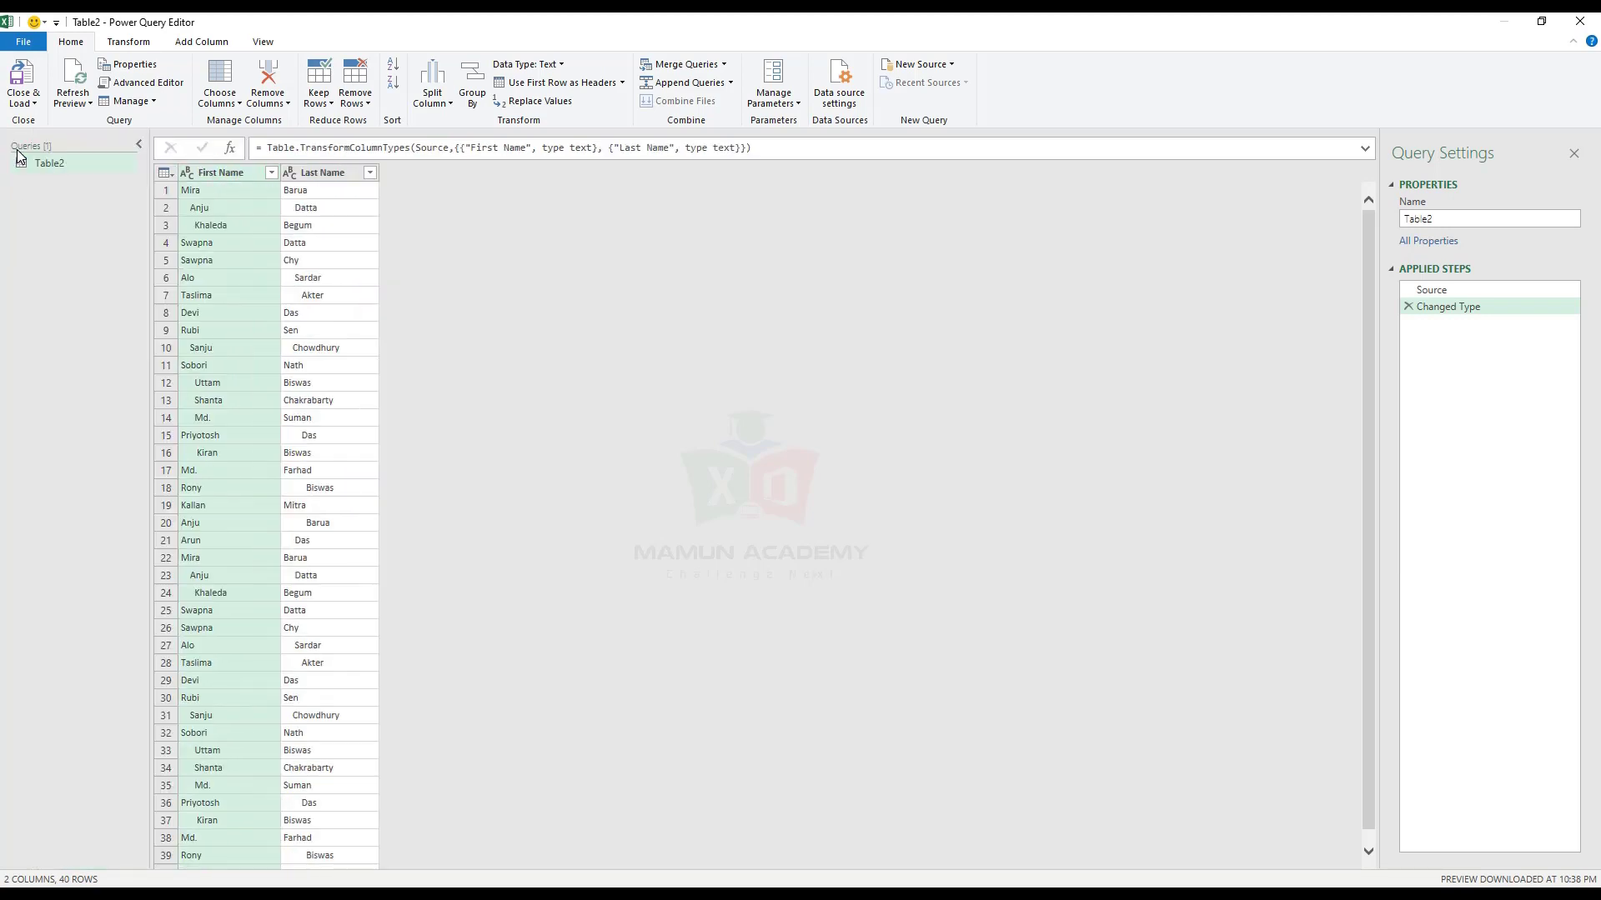
click(139, 150)
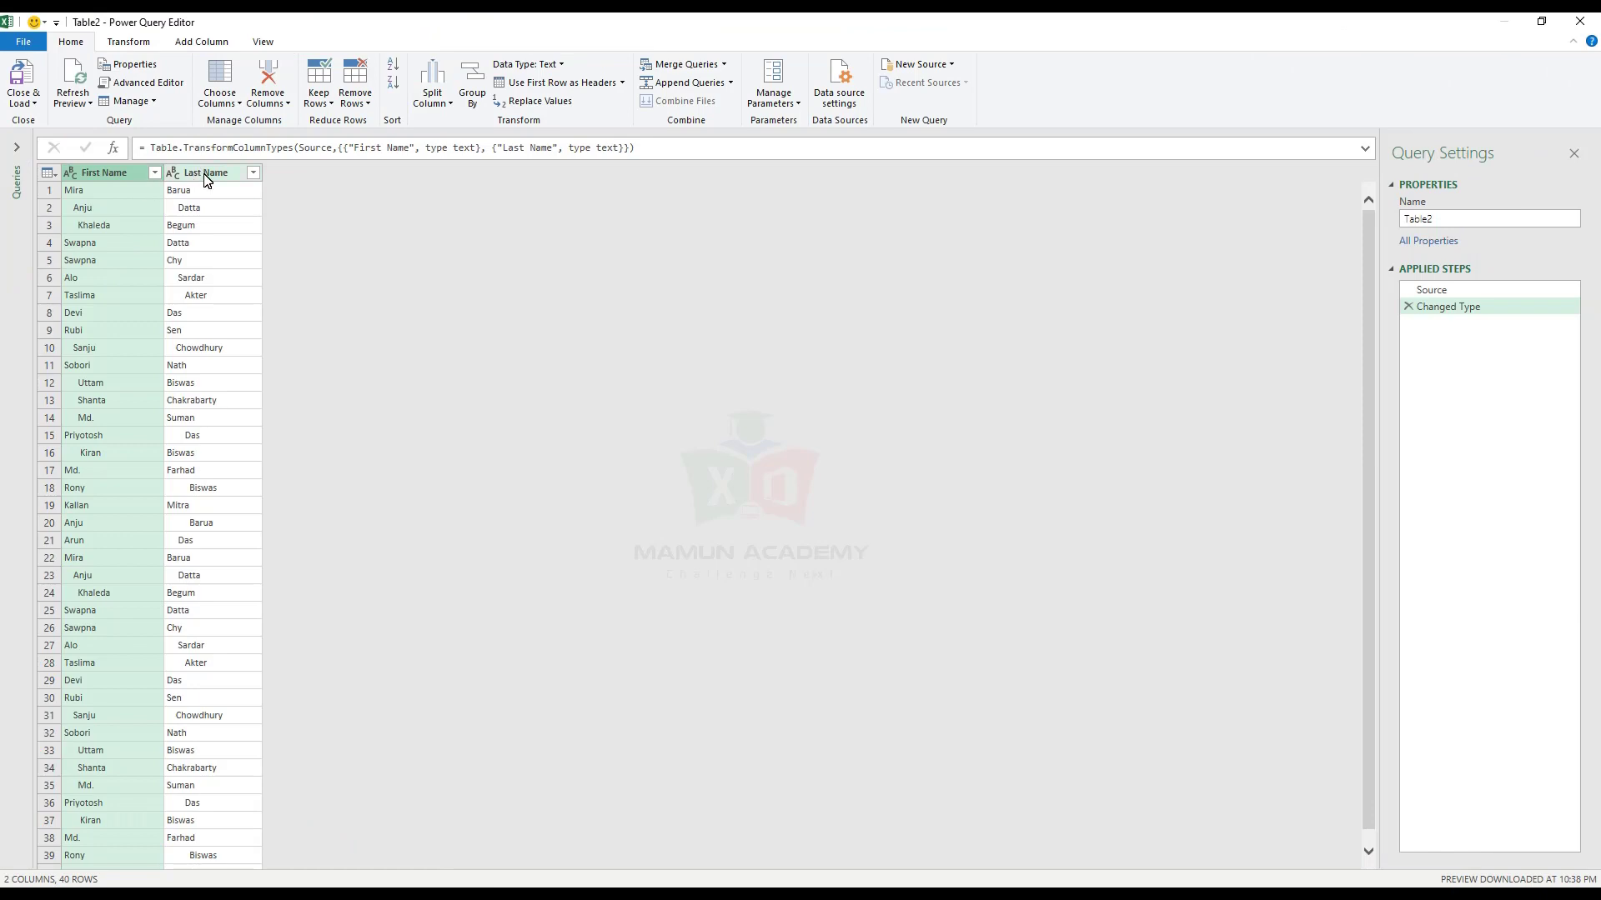
click(205, 175)
click(100, 177)
click(215, 175)
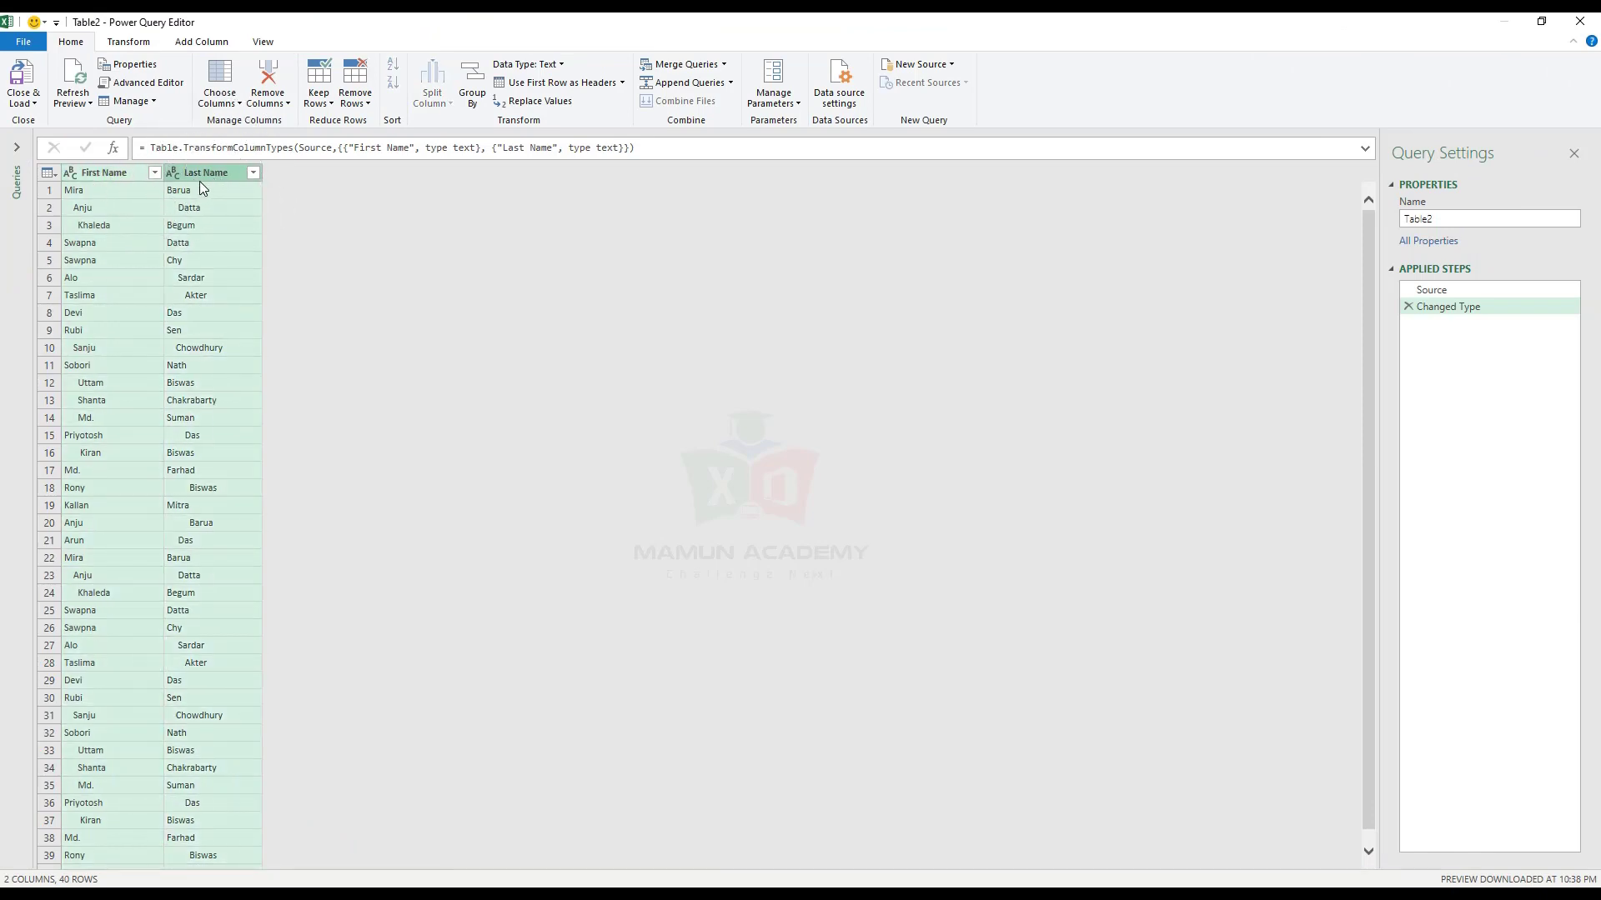
click(122, 174)
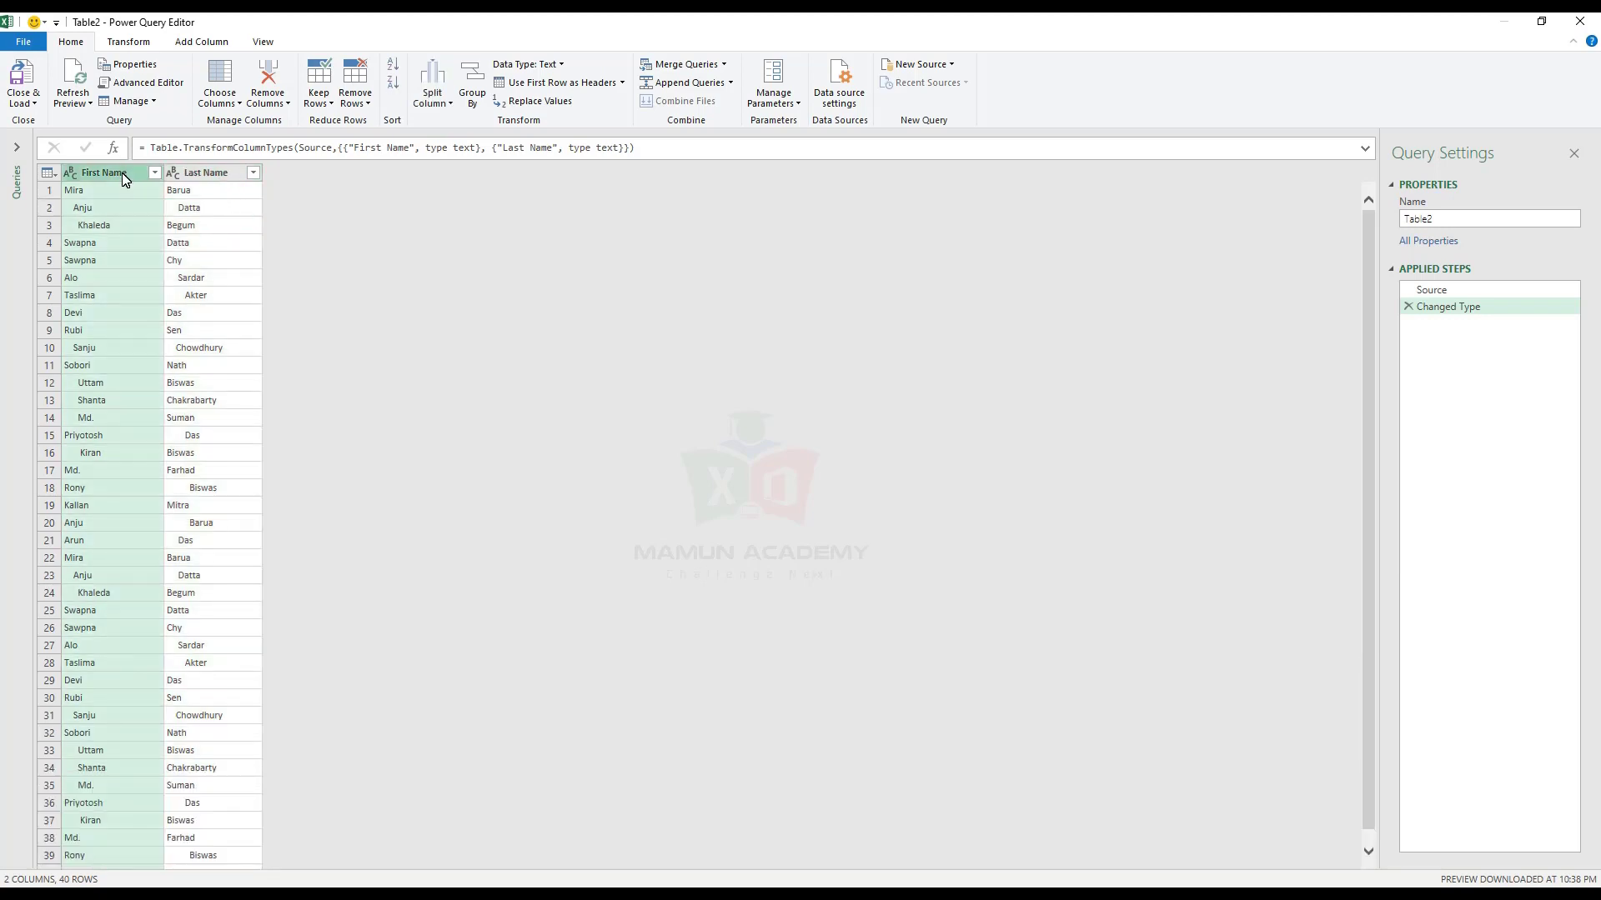
click(212, 174)
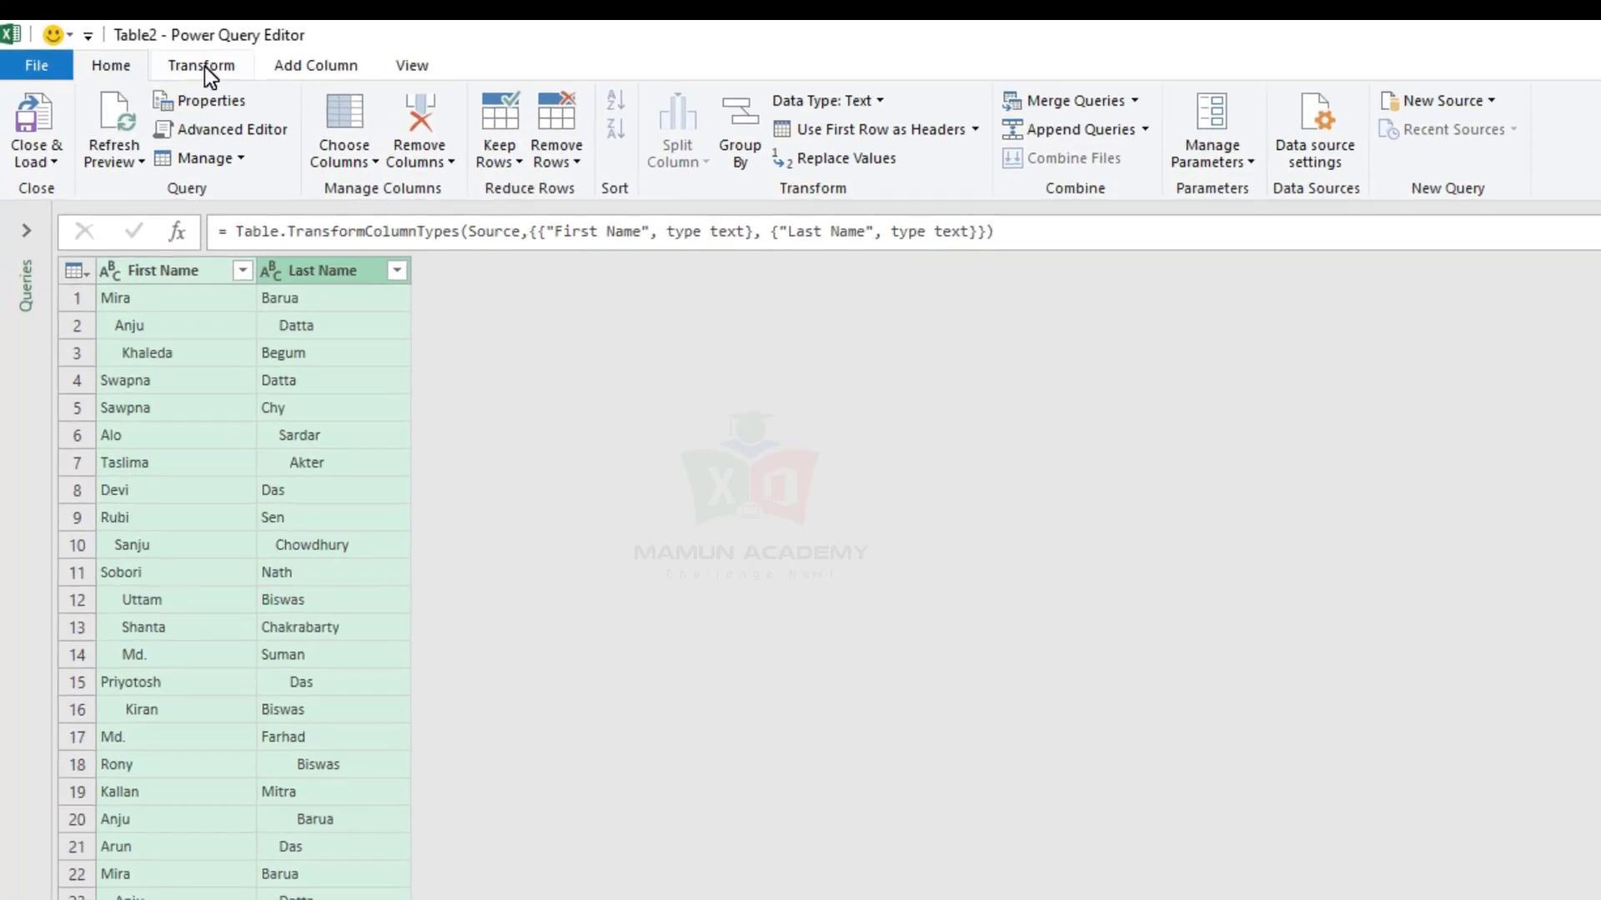
Apply Trim to both the First Name and Last Name columns to remove leading spaces
click(129, 41)
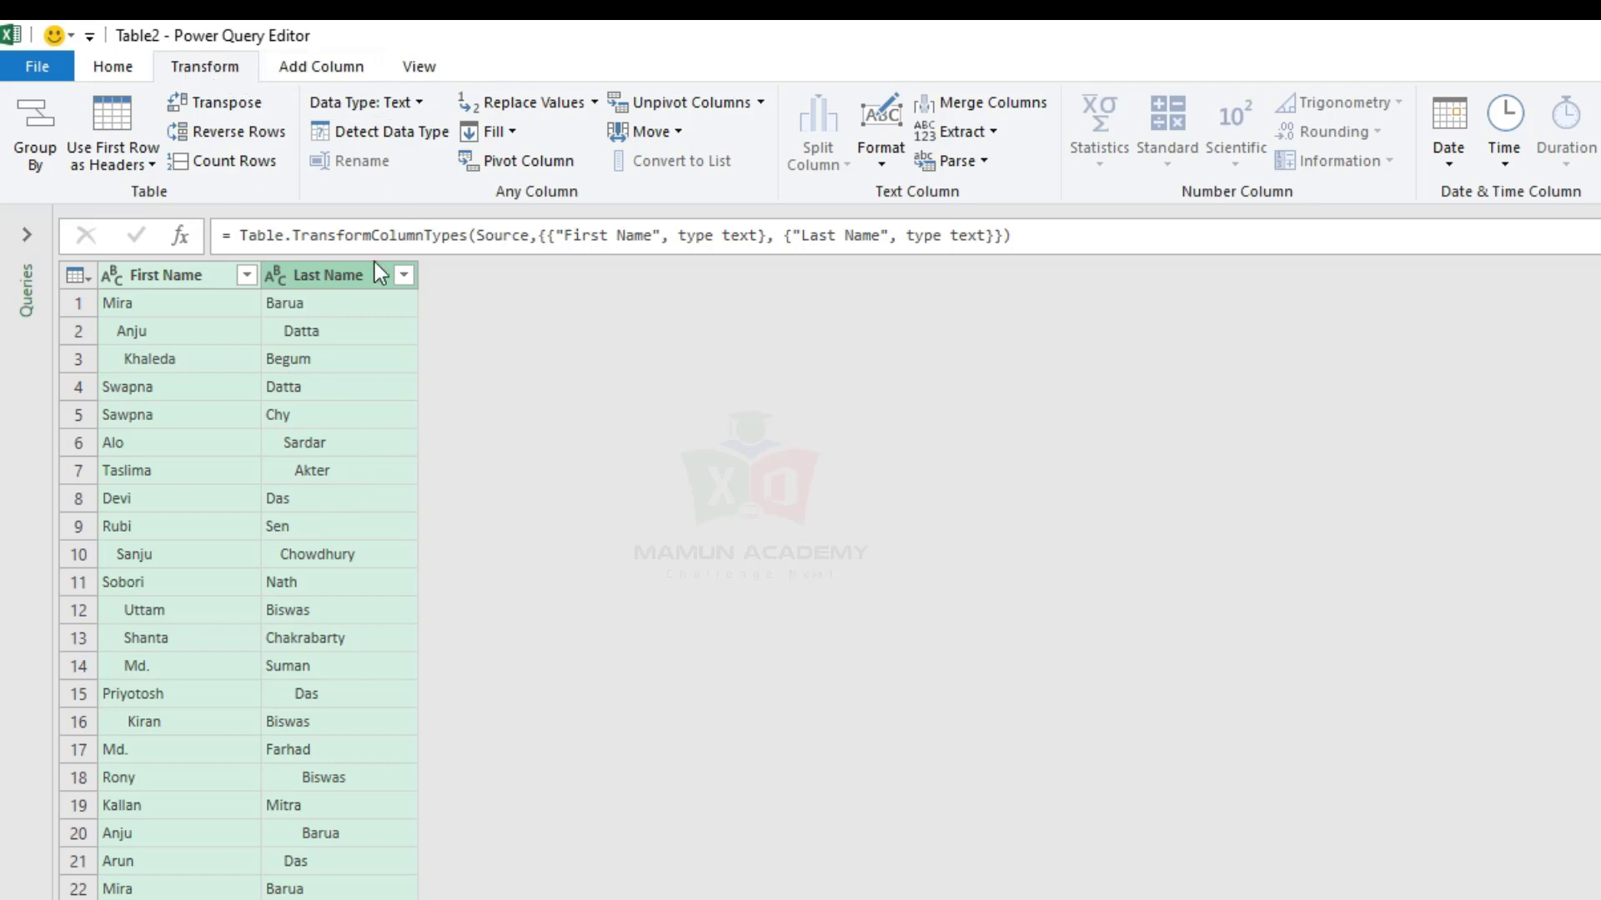
click(886, 166)
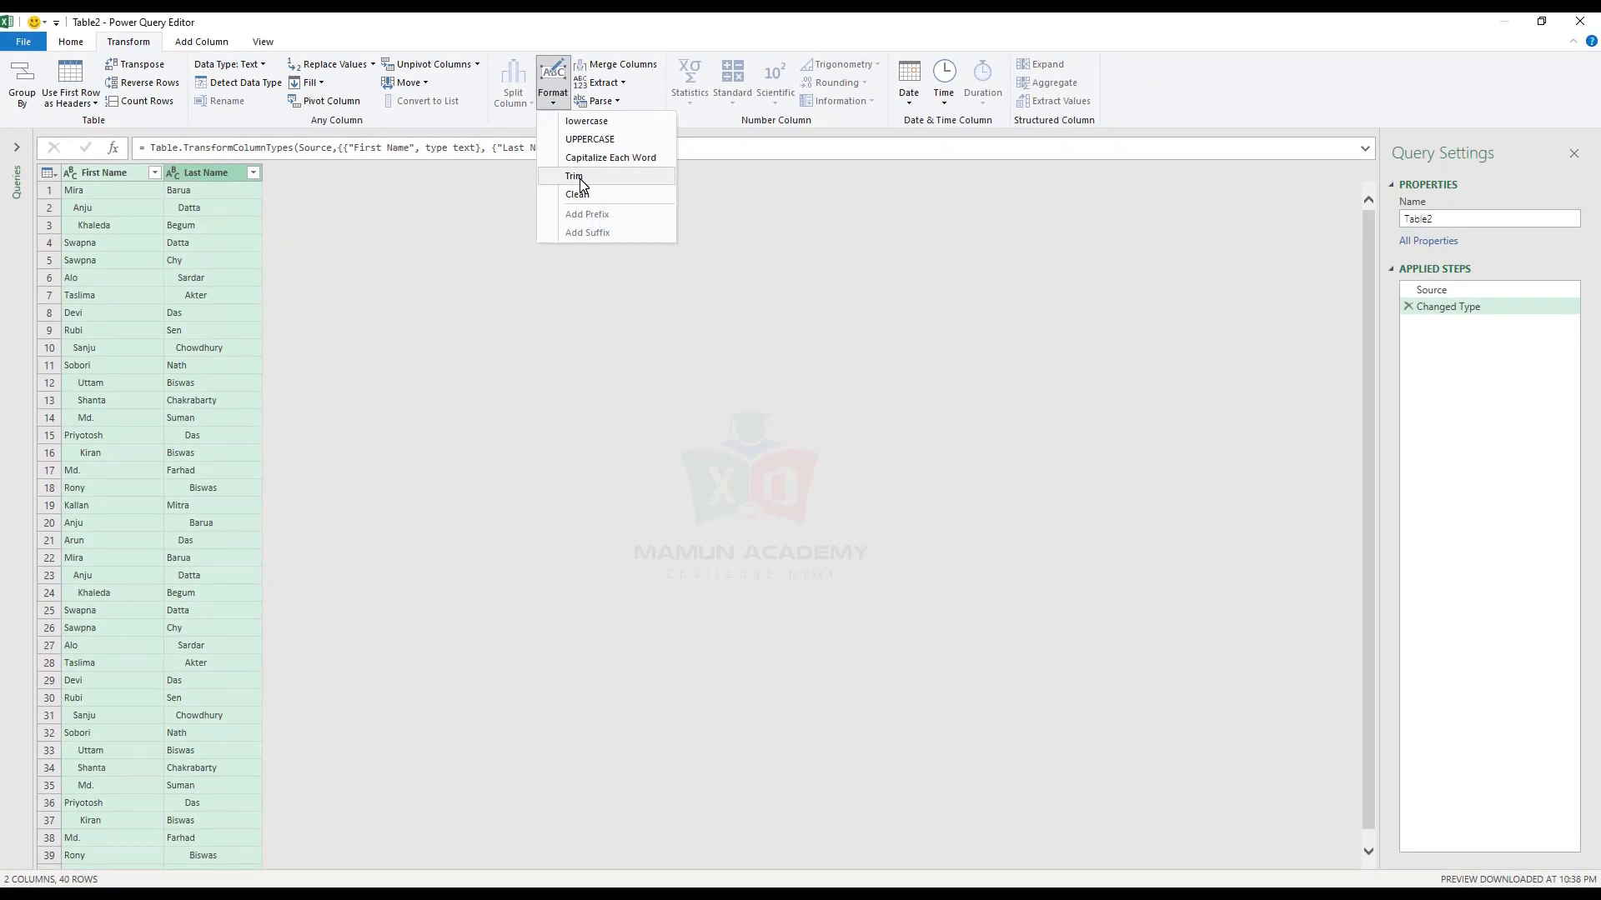
click(581, 178)
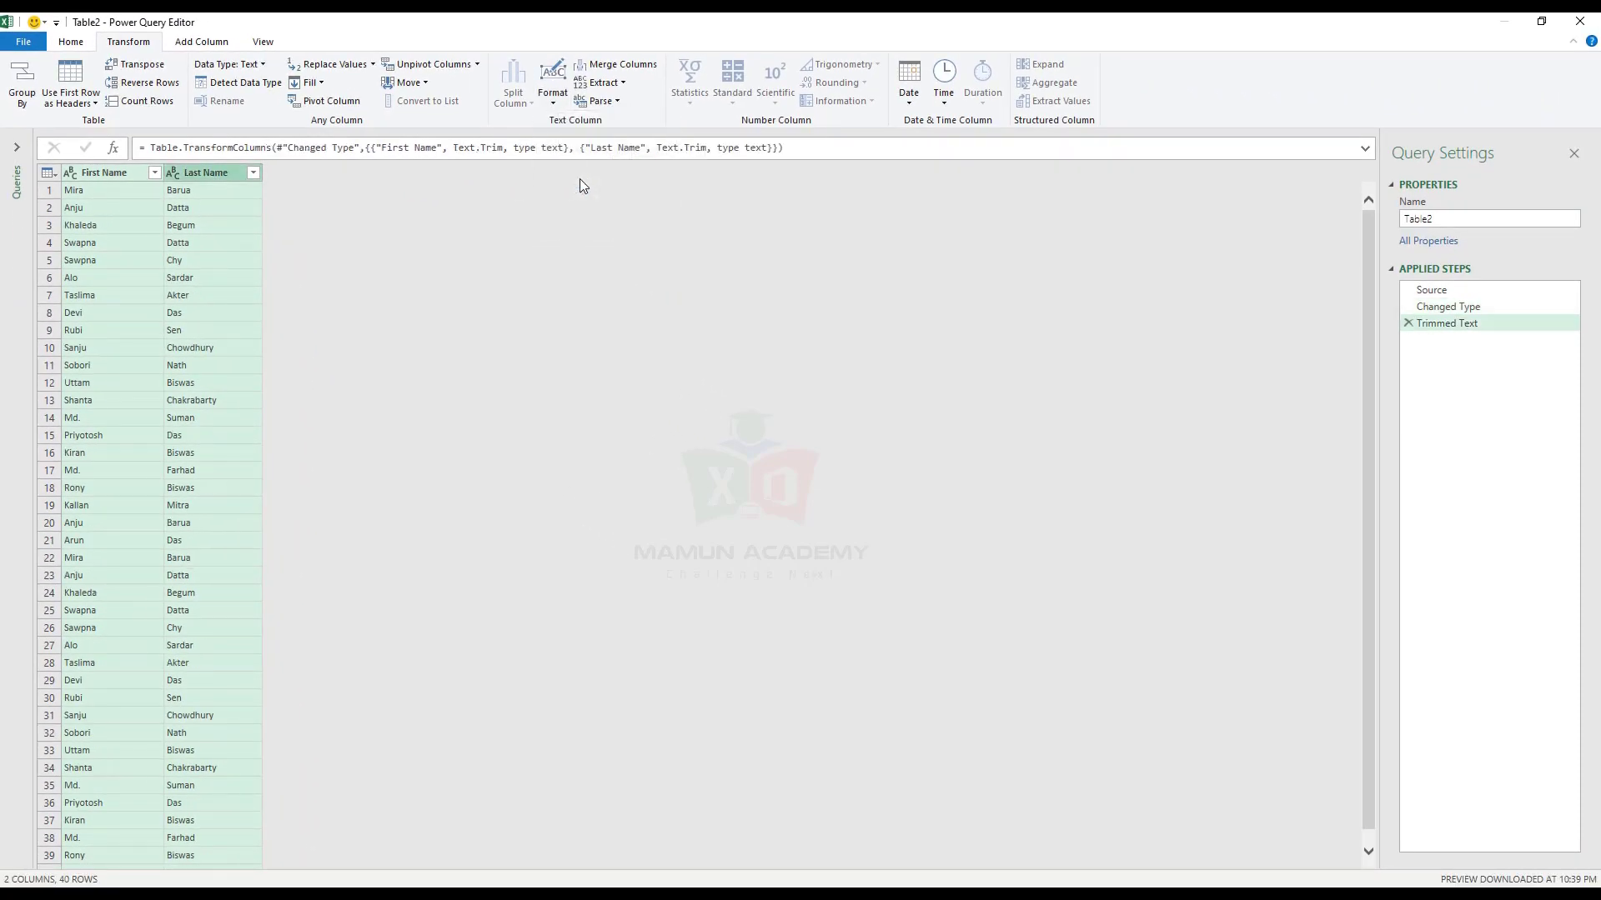
scroll(152, 378, down, 1)
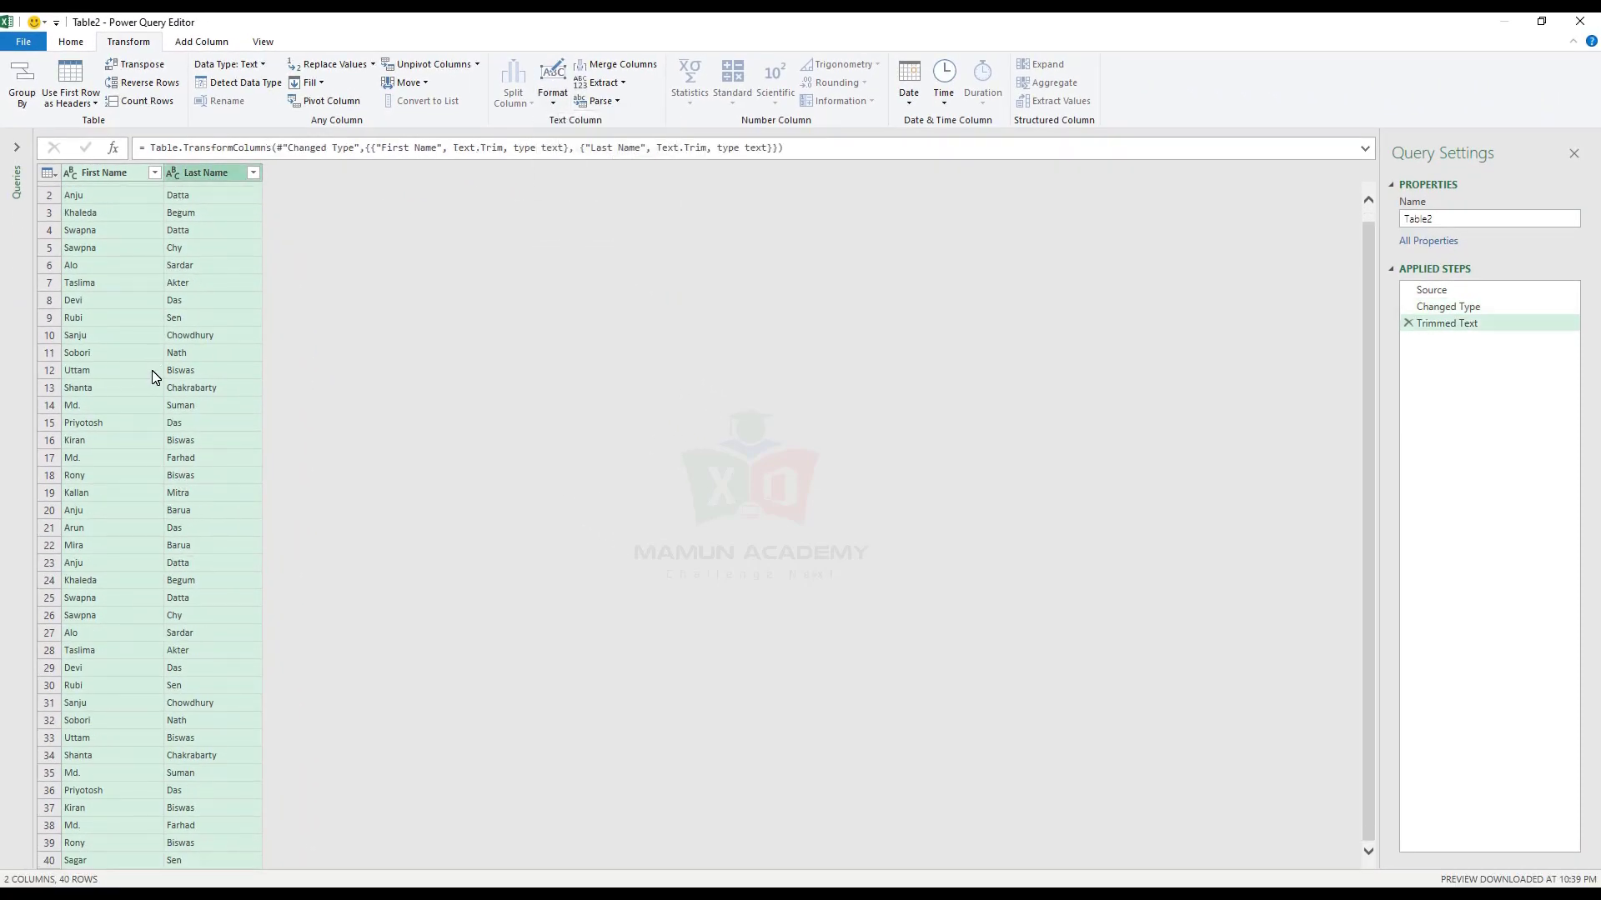
scroll(151, 376, up, 1)
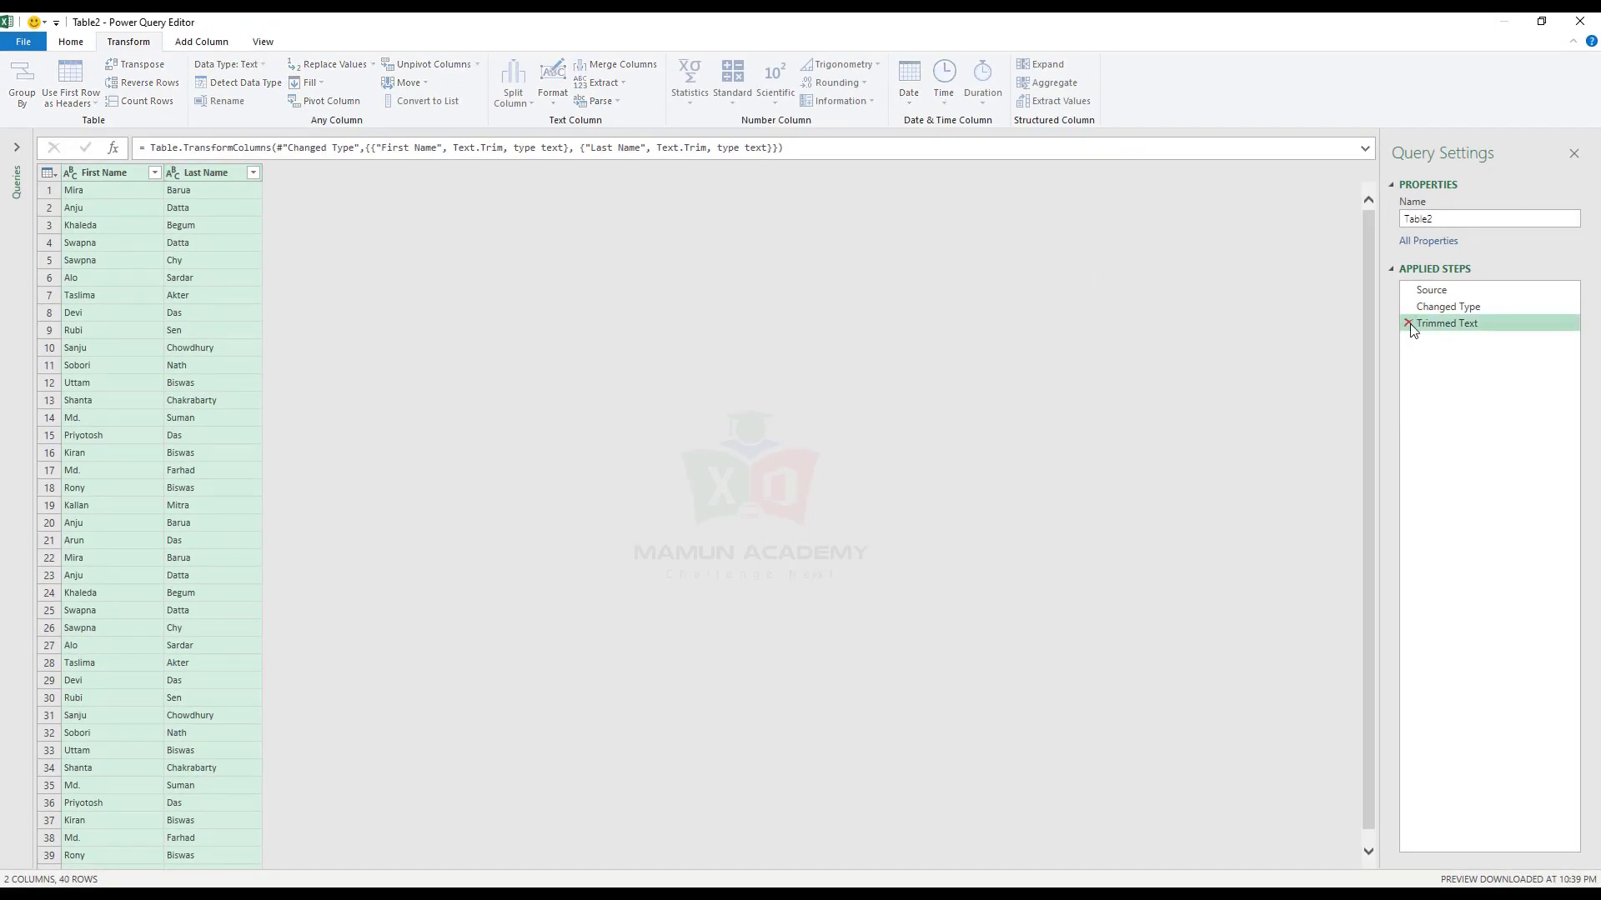
click(1409, 324)
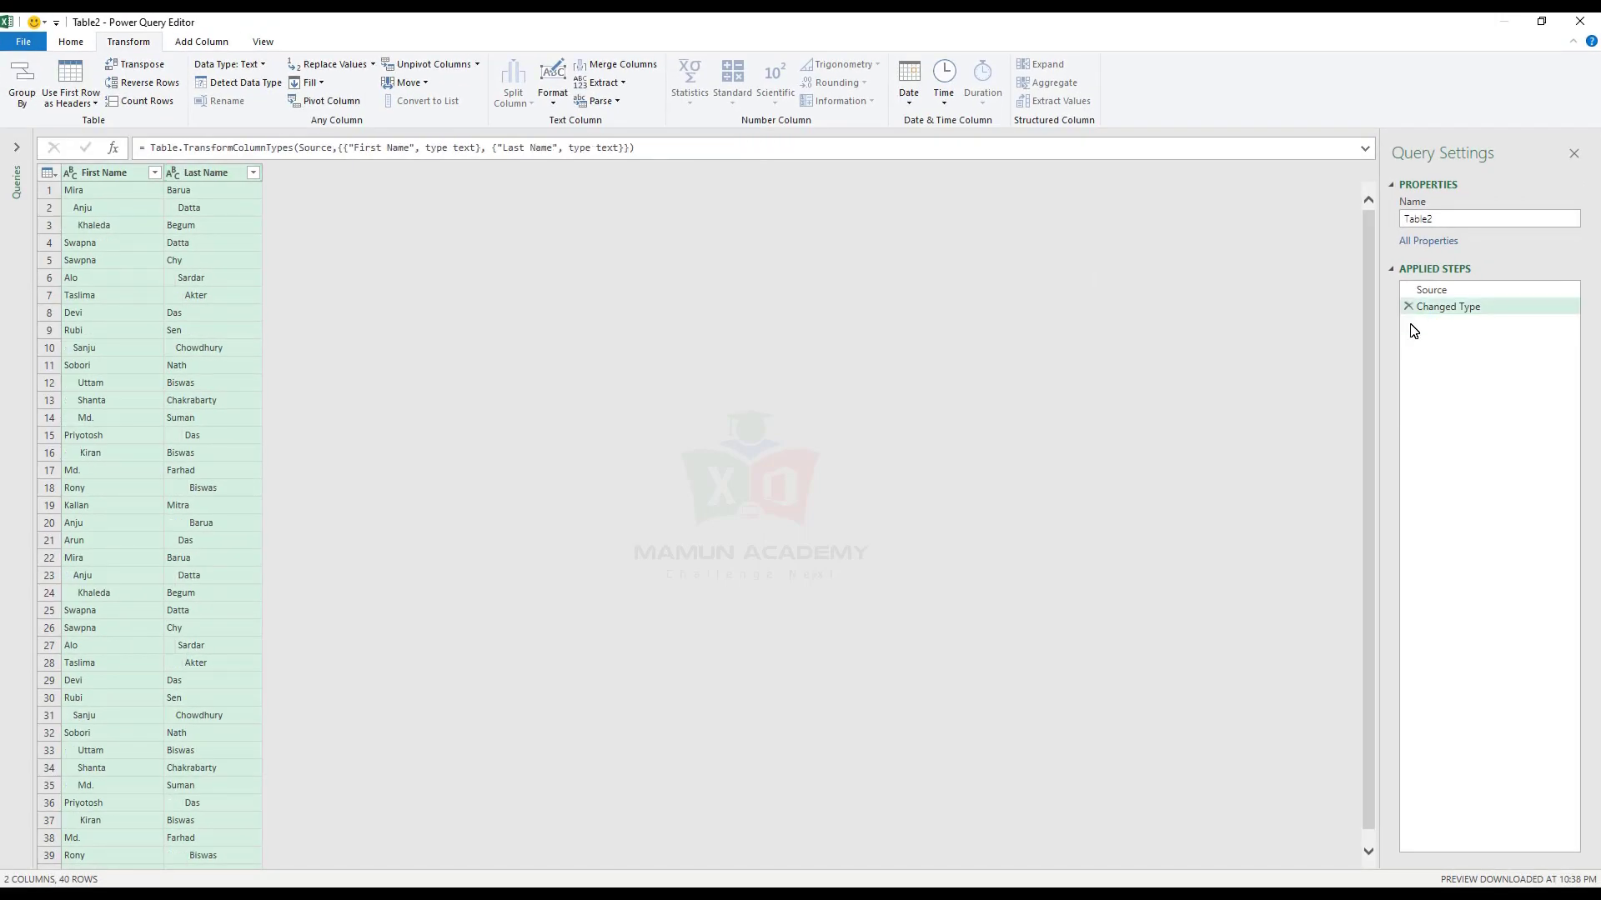
click(135, 174)
click(215, 175)
click(552, 90)
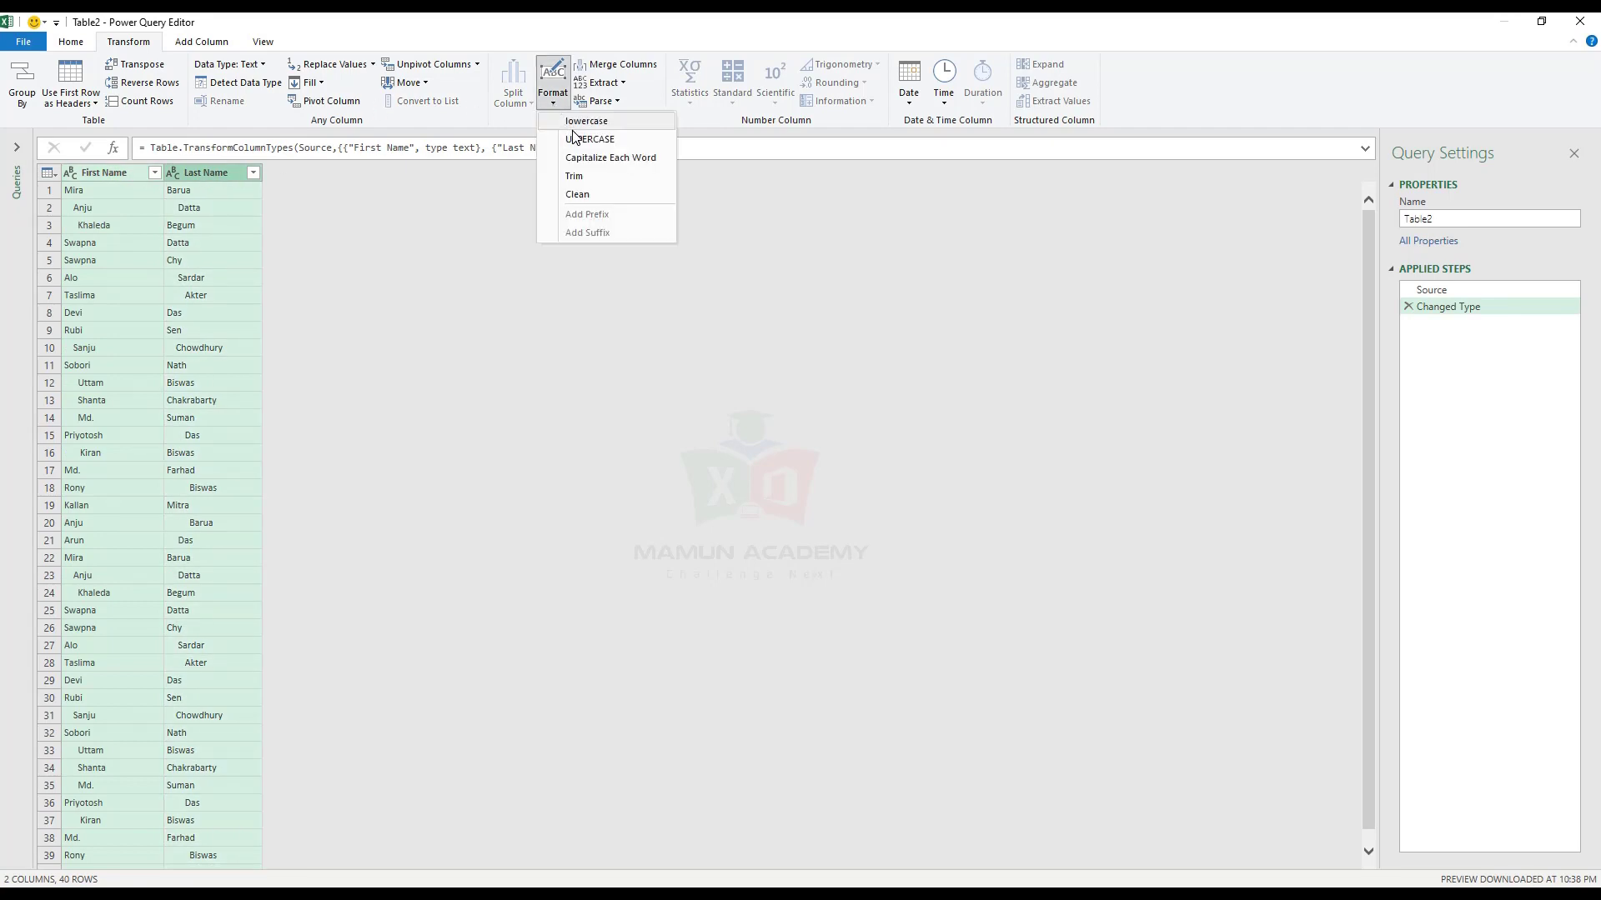
click(584, 176)
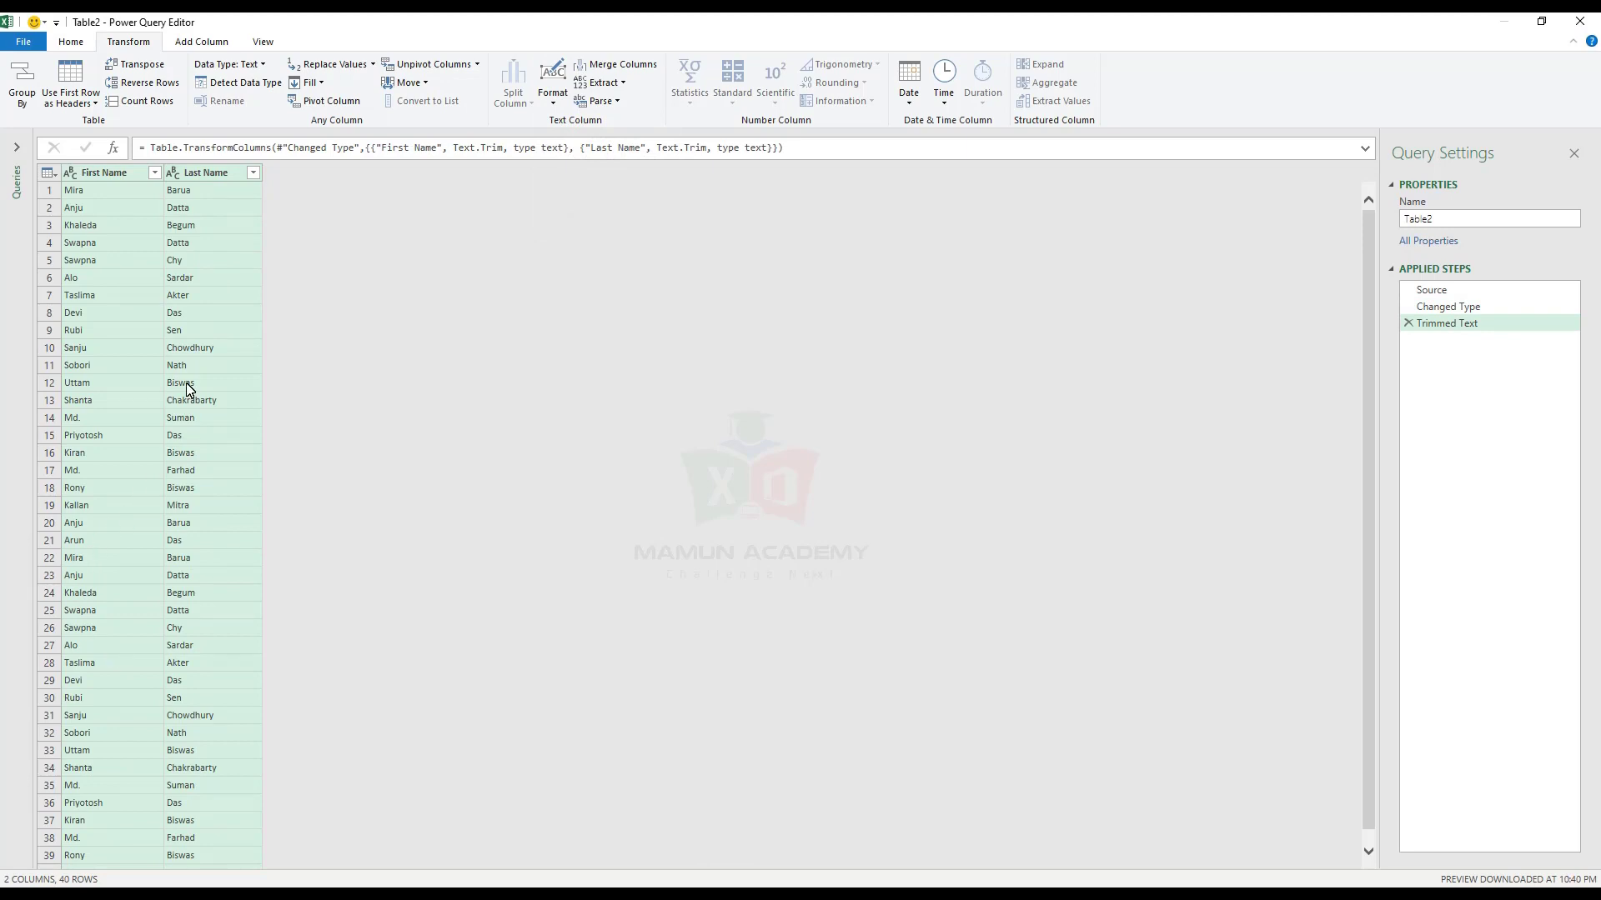
click(122, 174)
ctrl+click(185, 173)
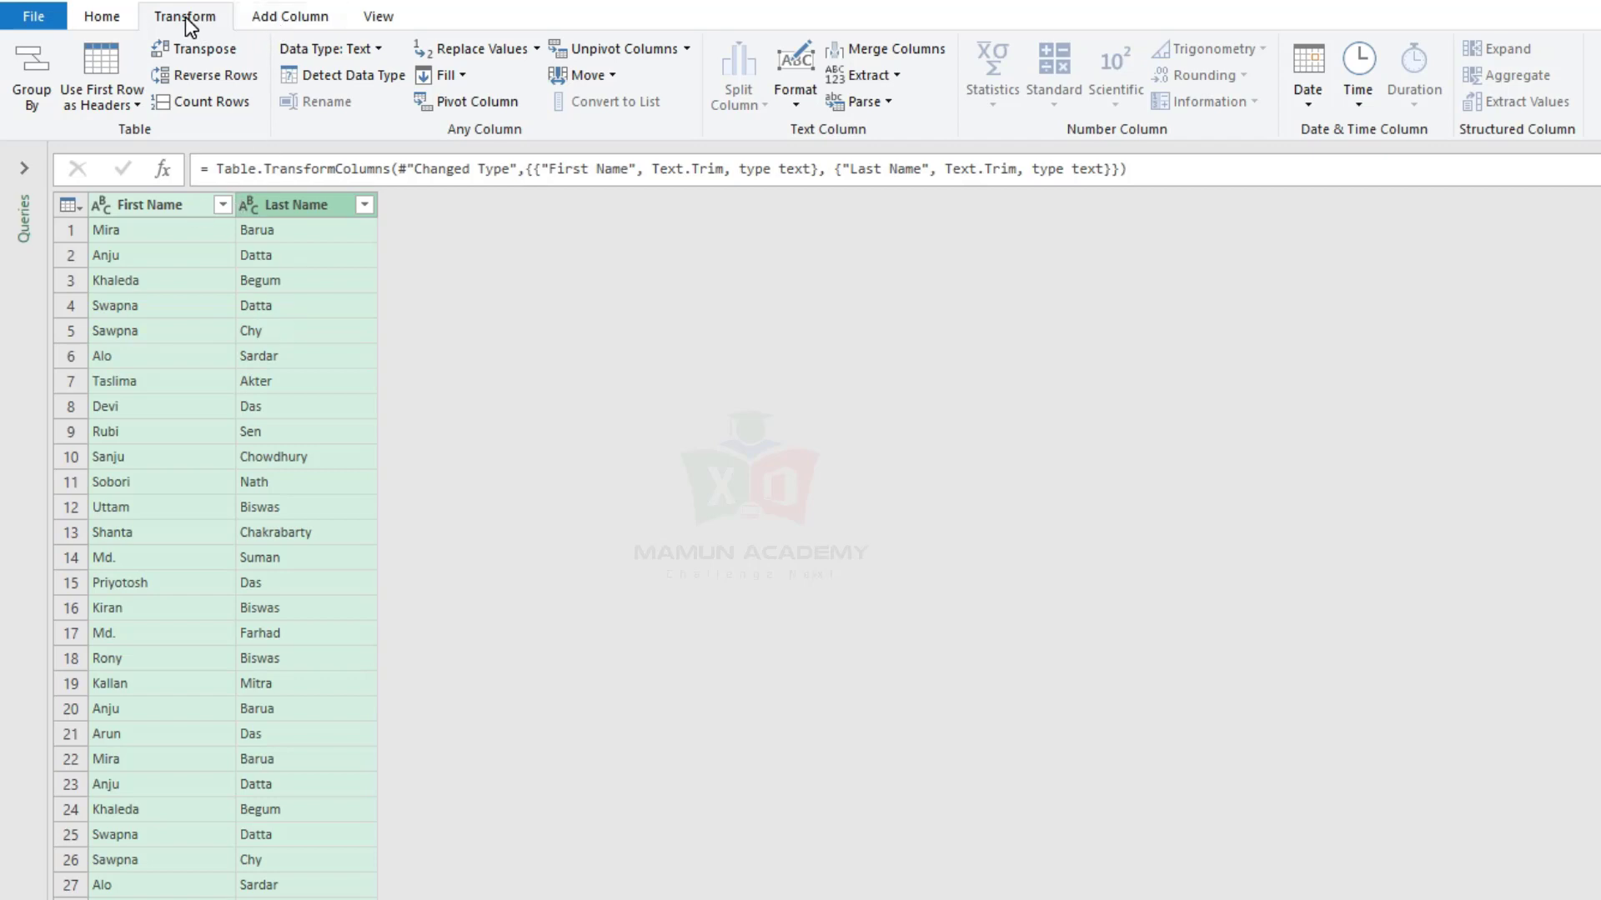
Merge First Name and Last Name with a Space separator into a new column named MAMUN
click(898, 54)
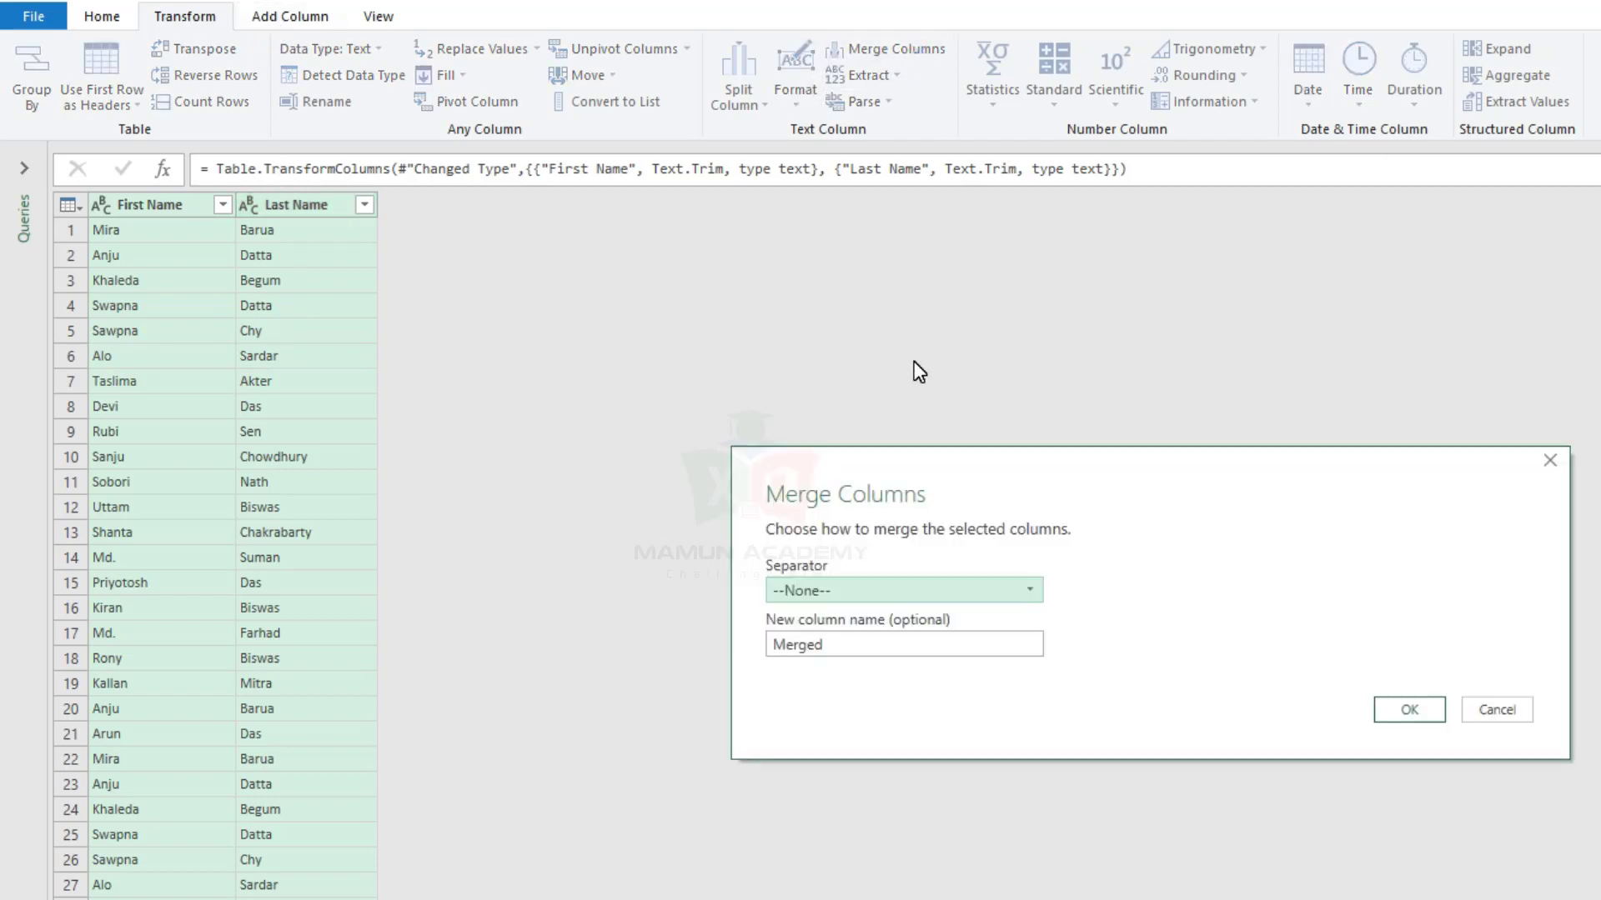
drag(960, 452, 851, 328)
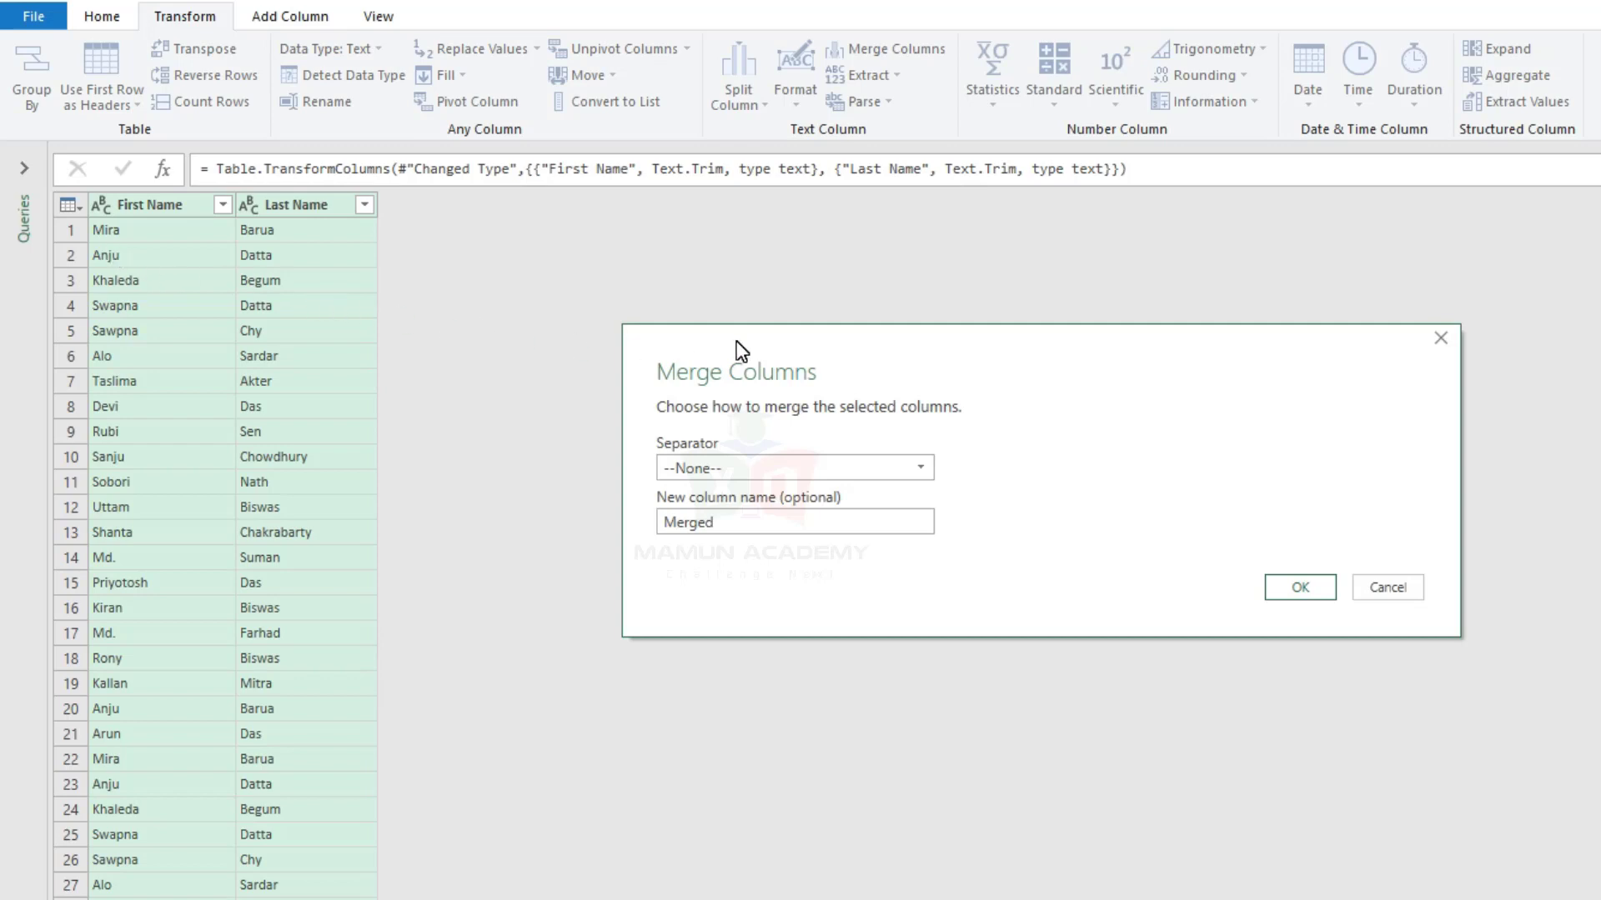
click(787, 466)
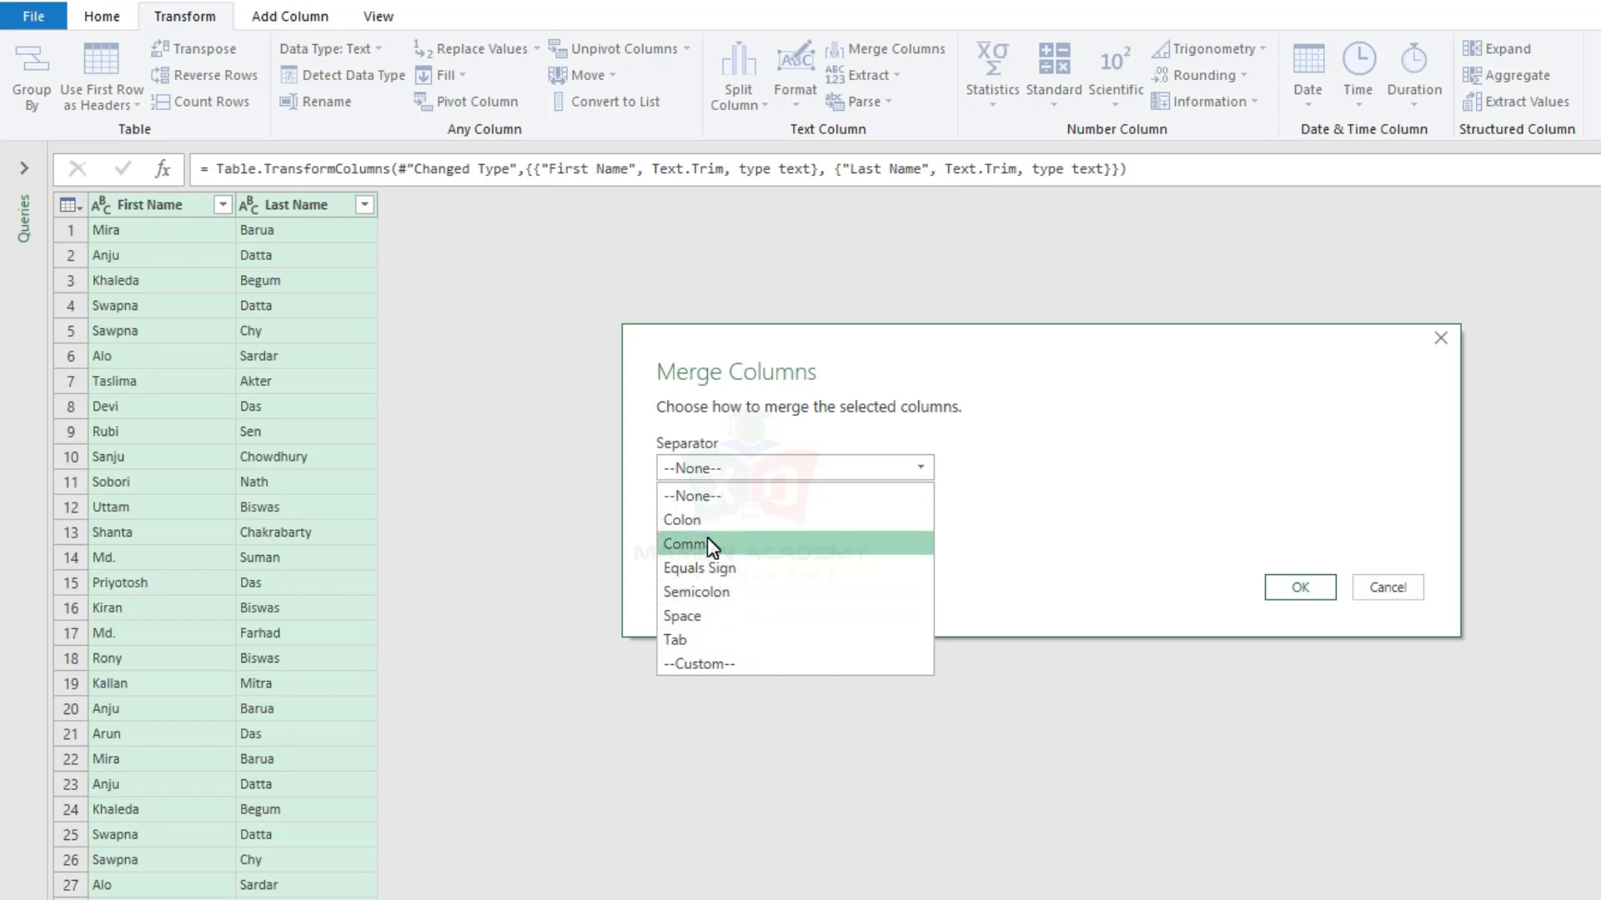
click(697, 613)
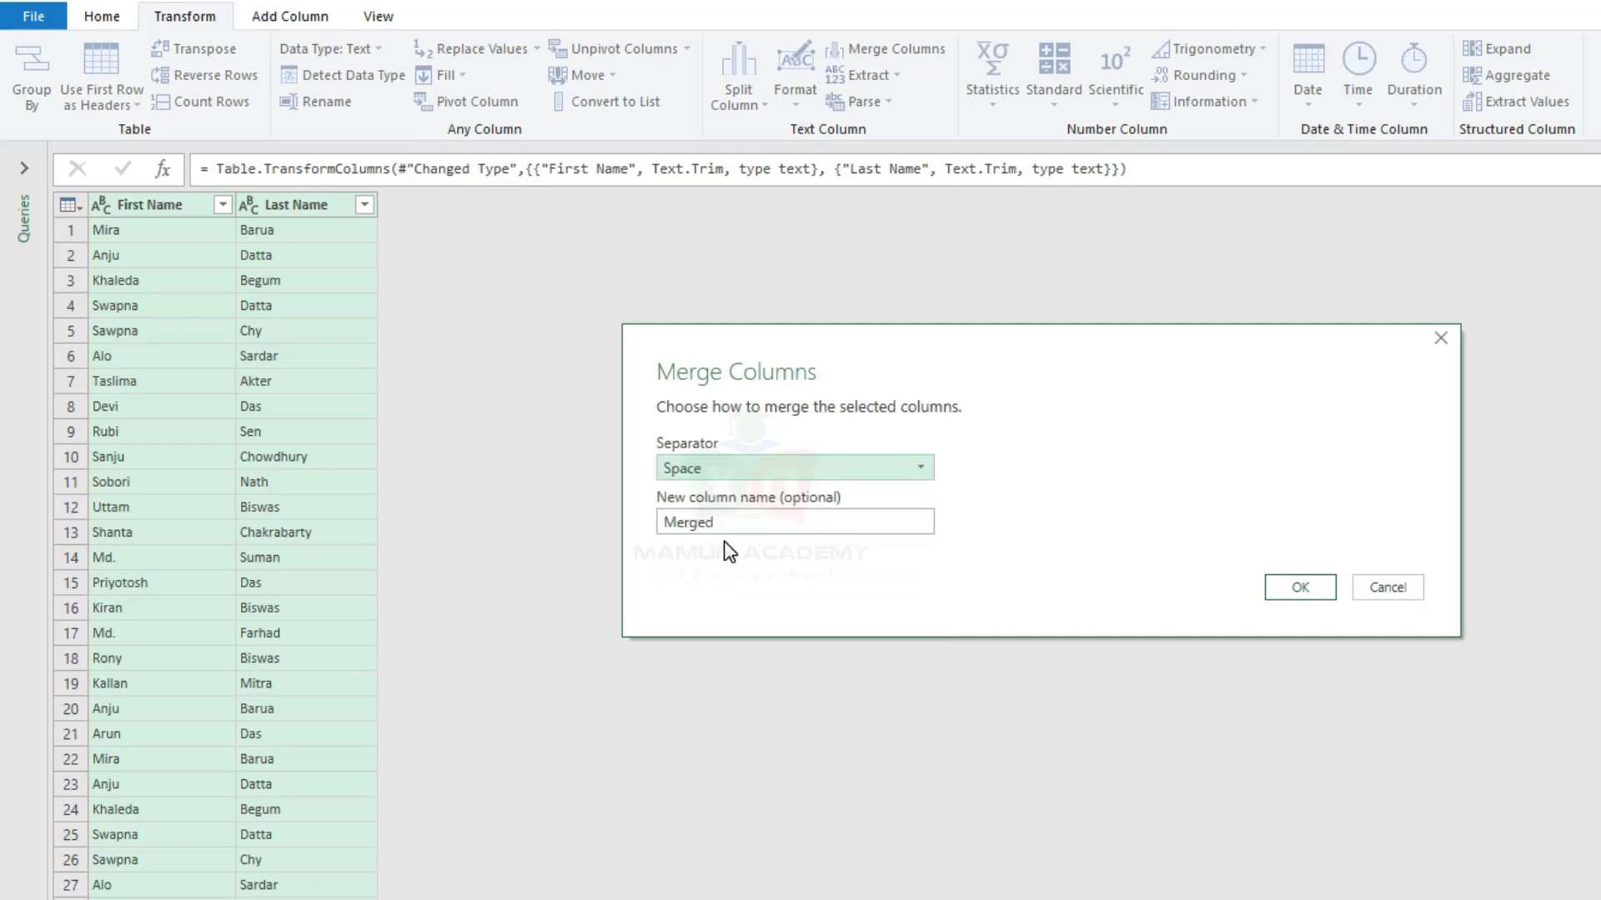
key(Tab)
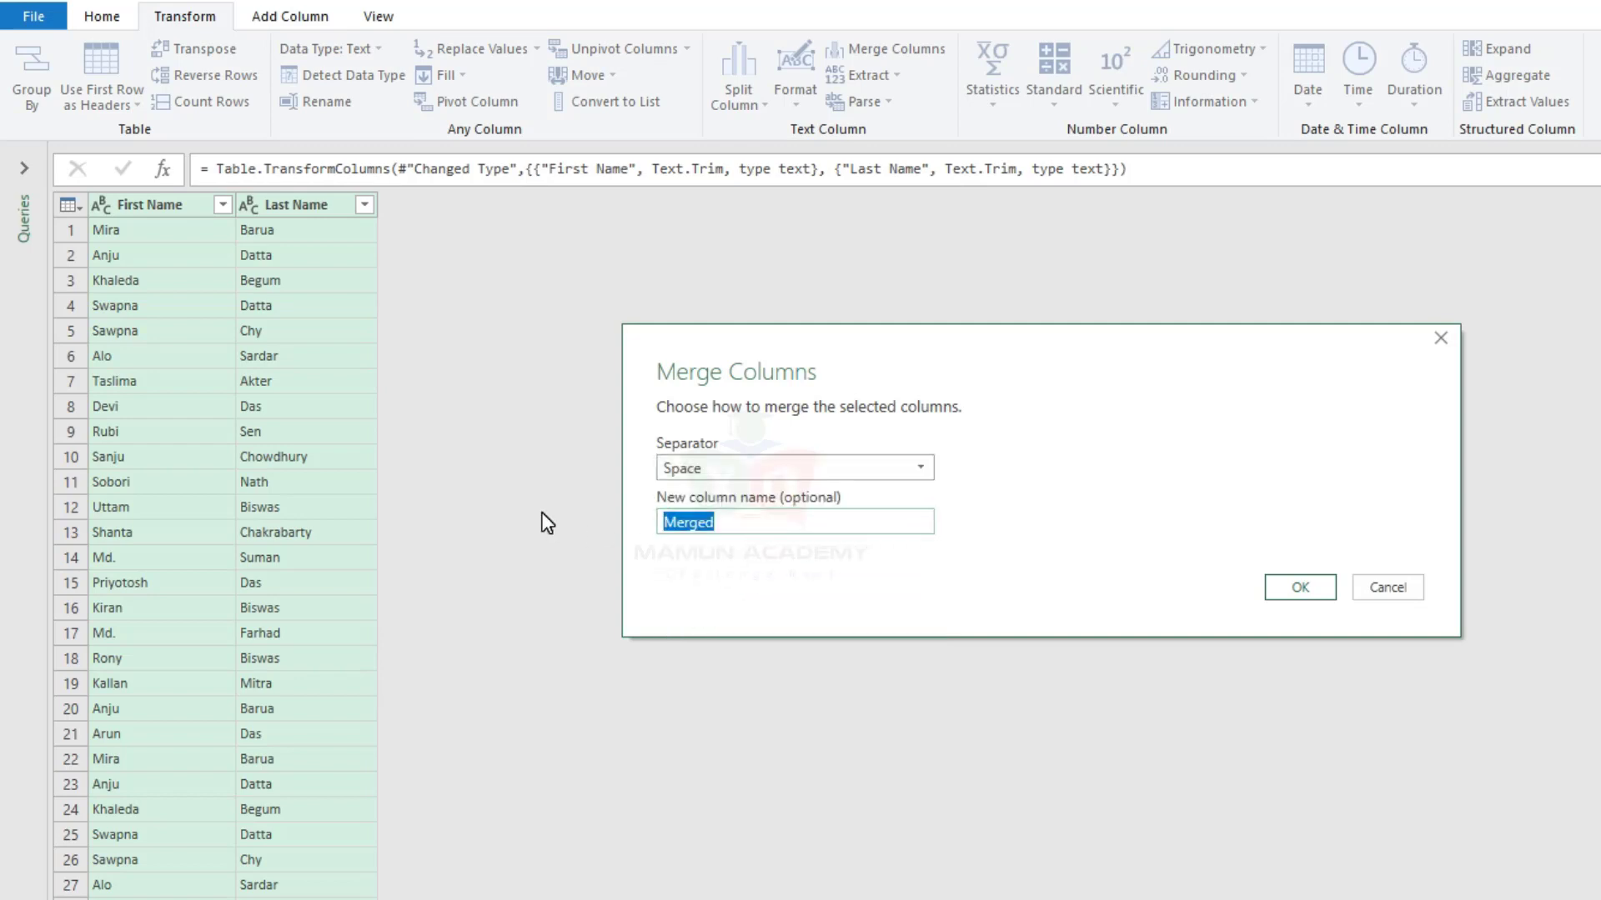
text(MAM)
text(UN)
key(Return)
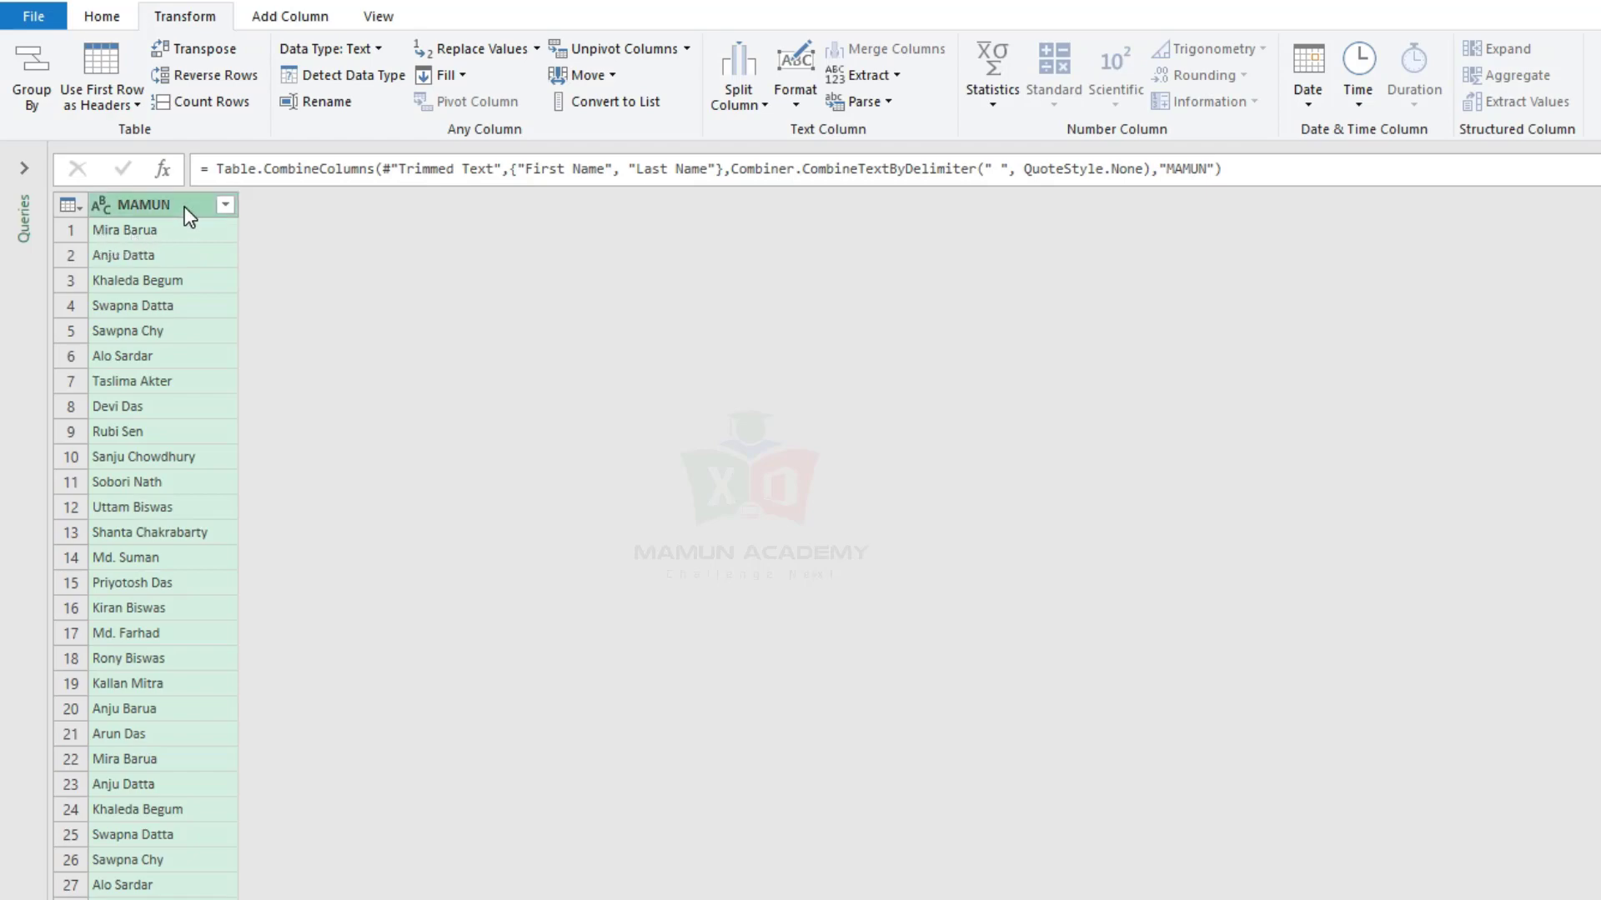
click(797, 99)
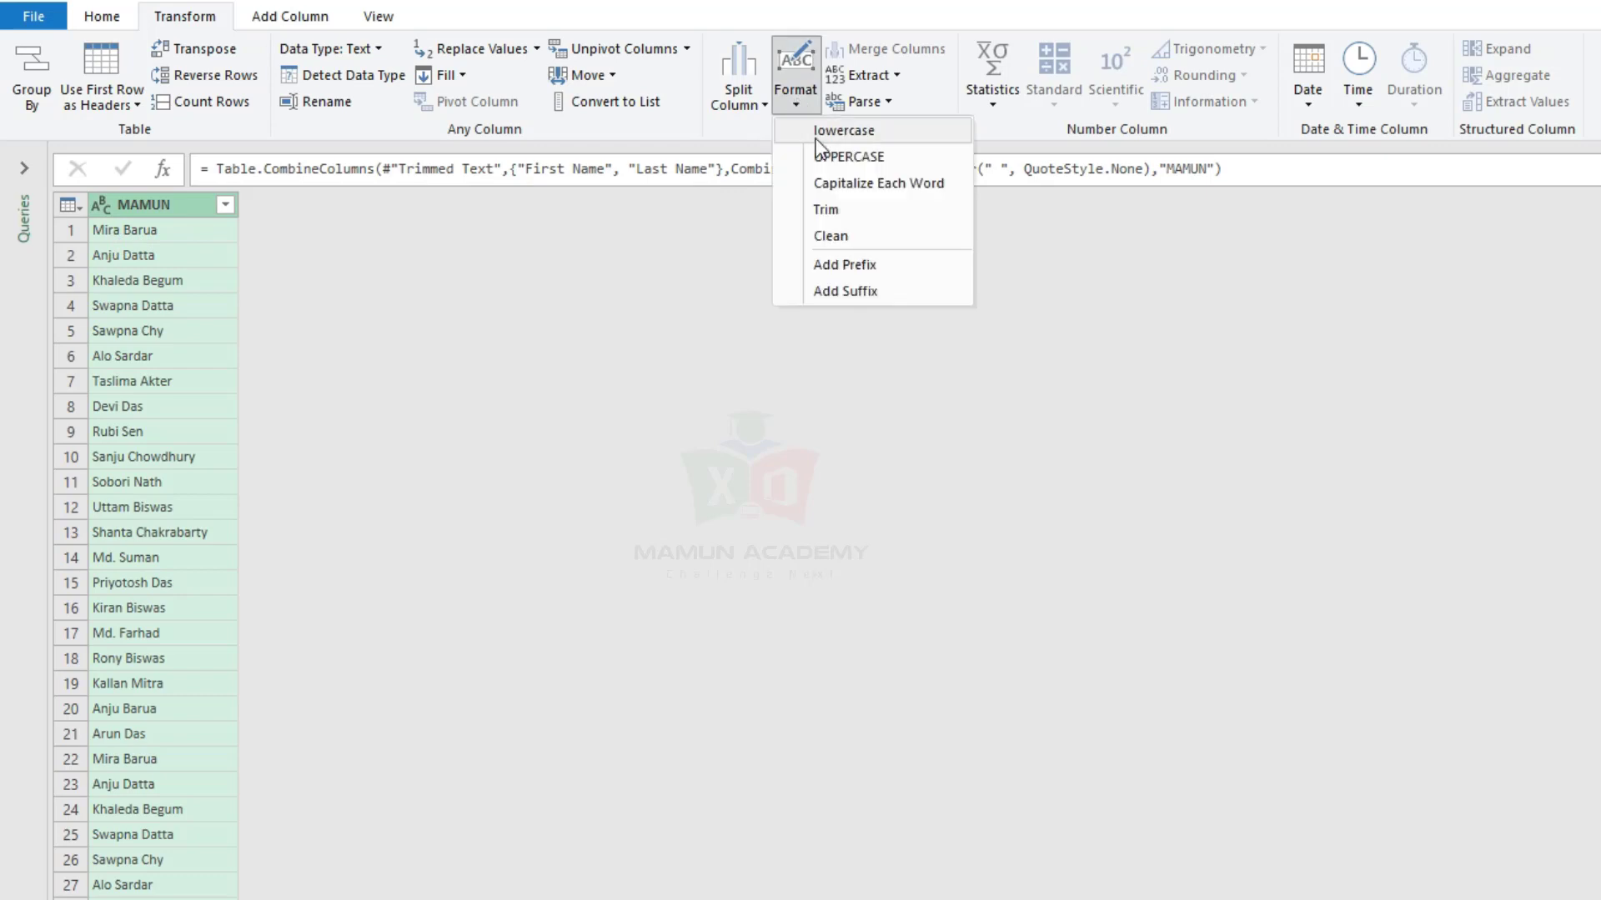
Convert MAMUN to lowercase, then UPPERCASE, then Capitalize Each Word
click(818, 131)
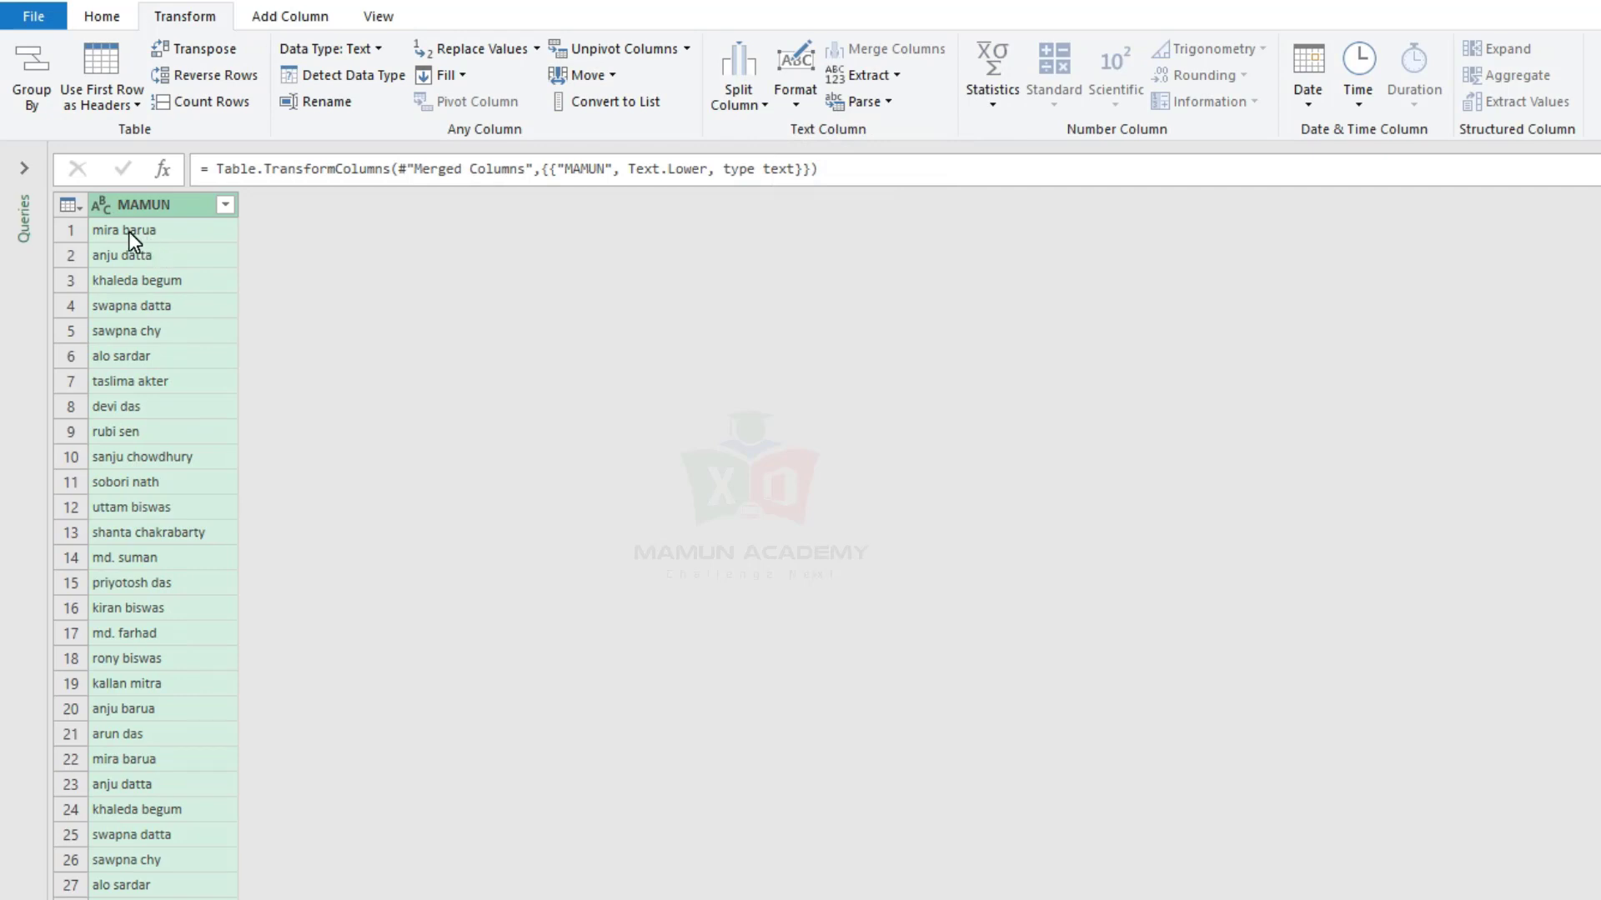
click(797, 104)
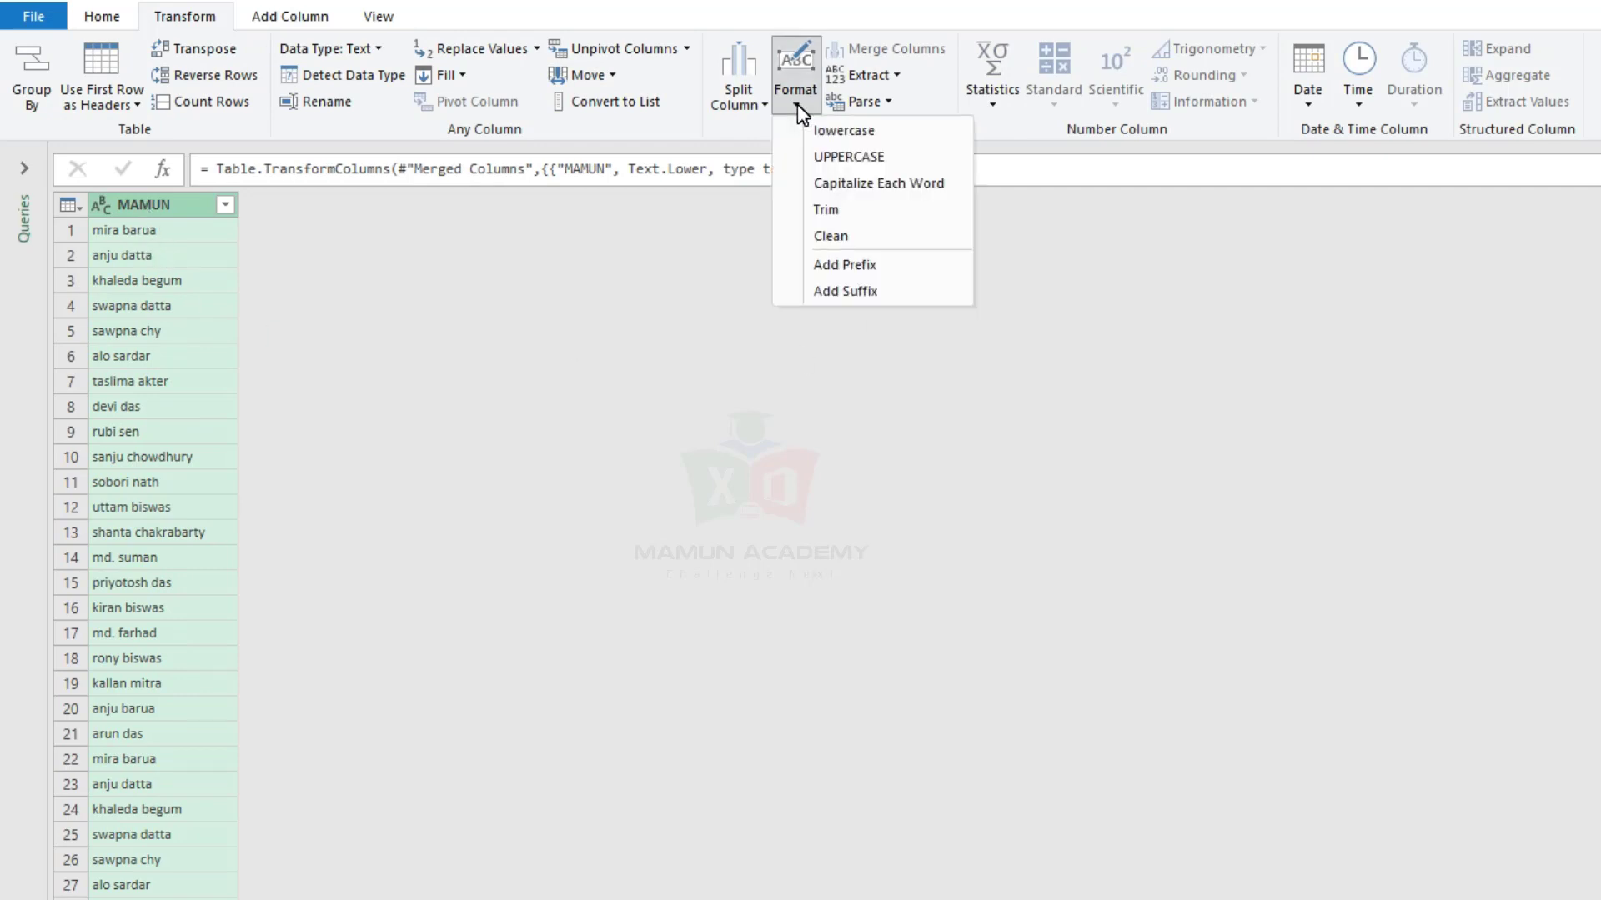
click(847, 157)
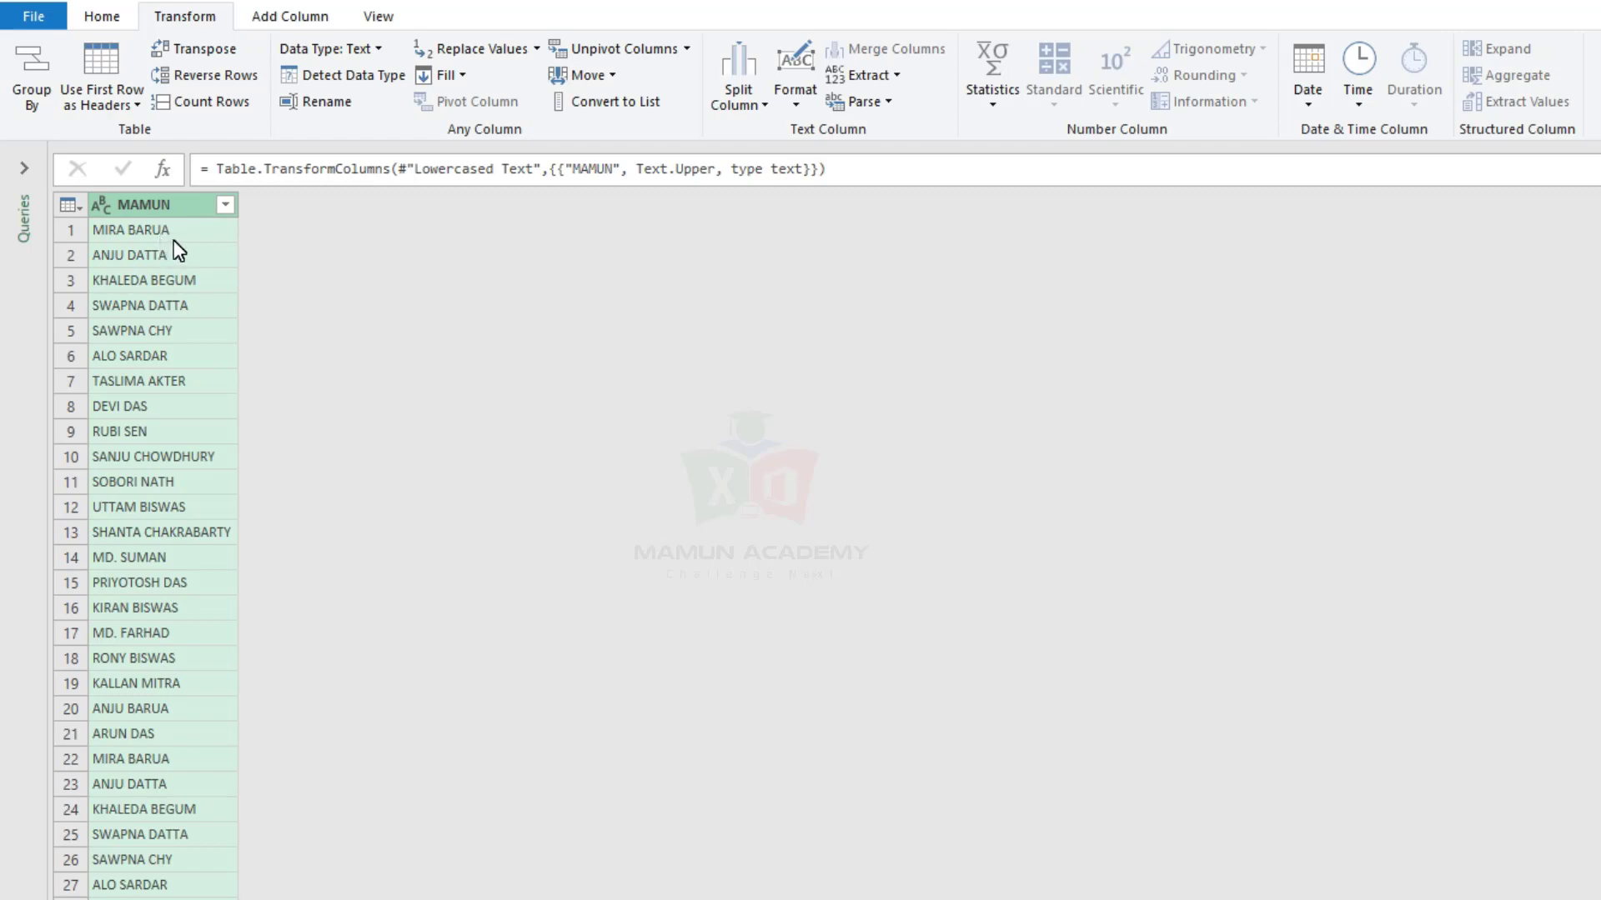
click(803, 104)
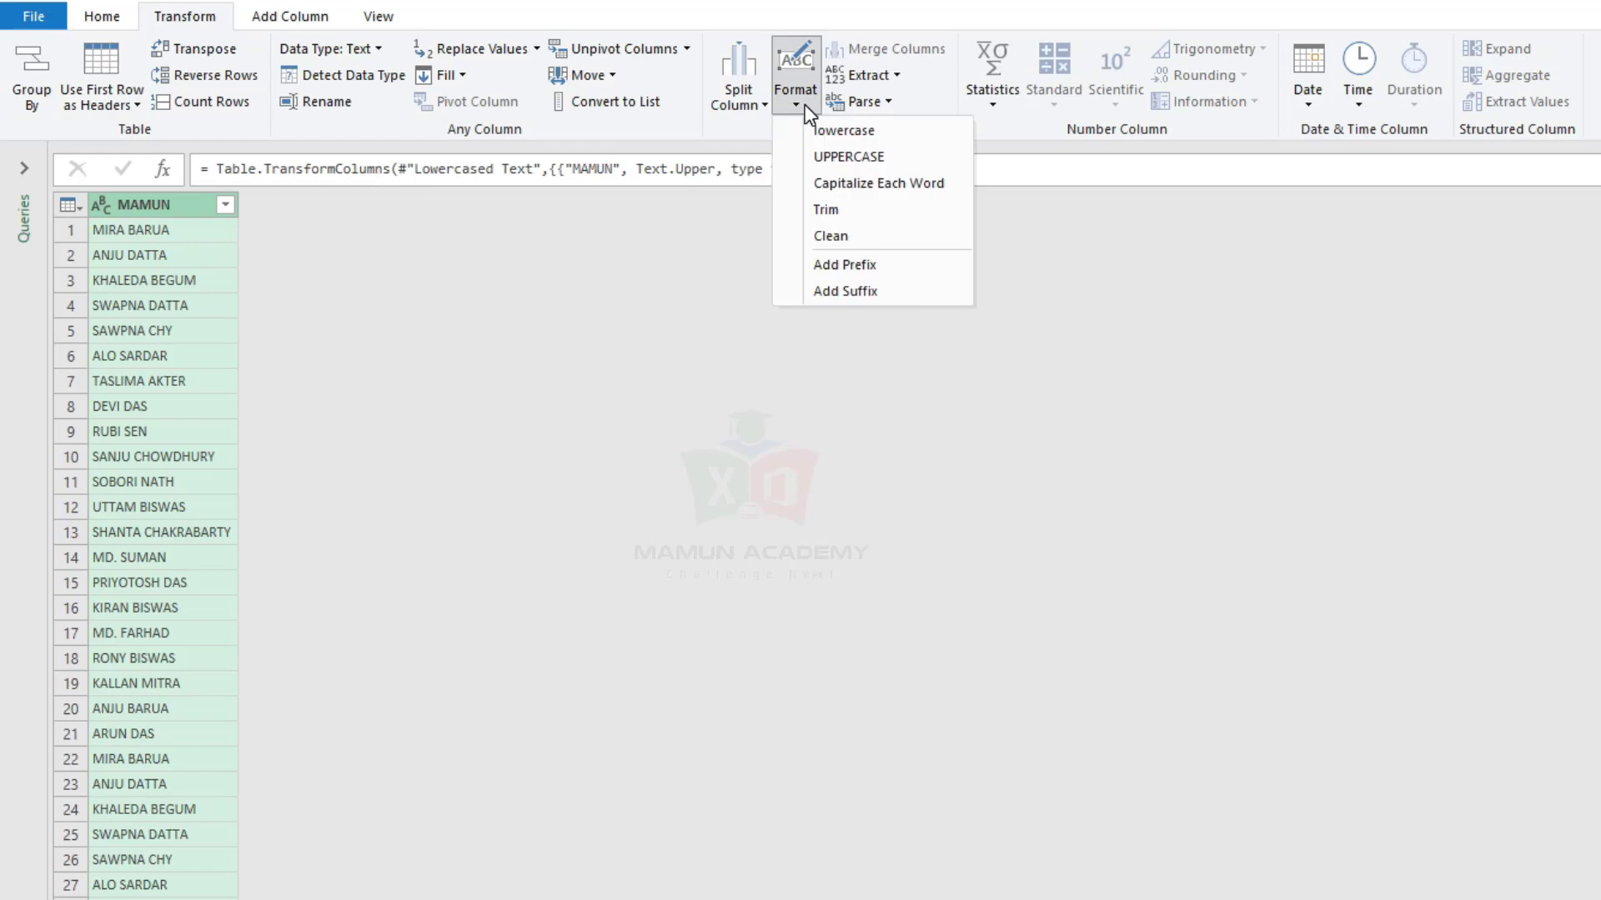
click(882, 183)
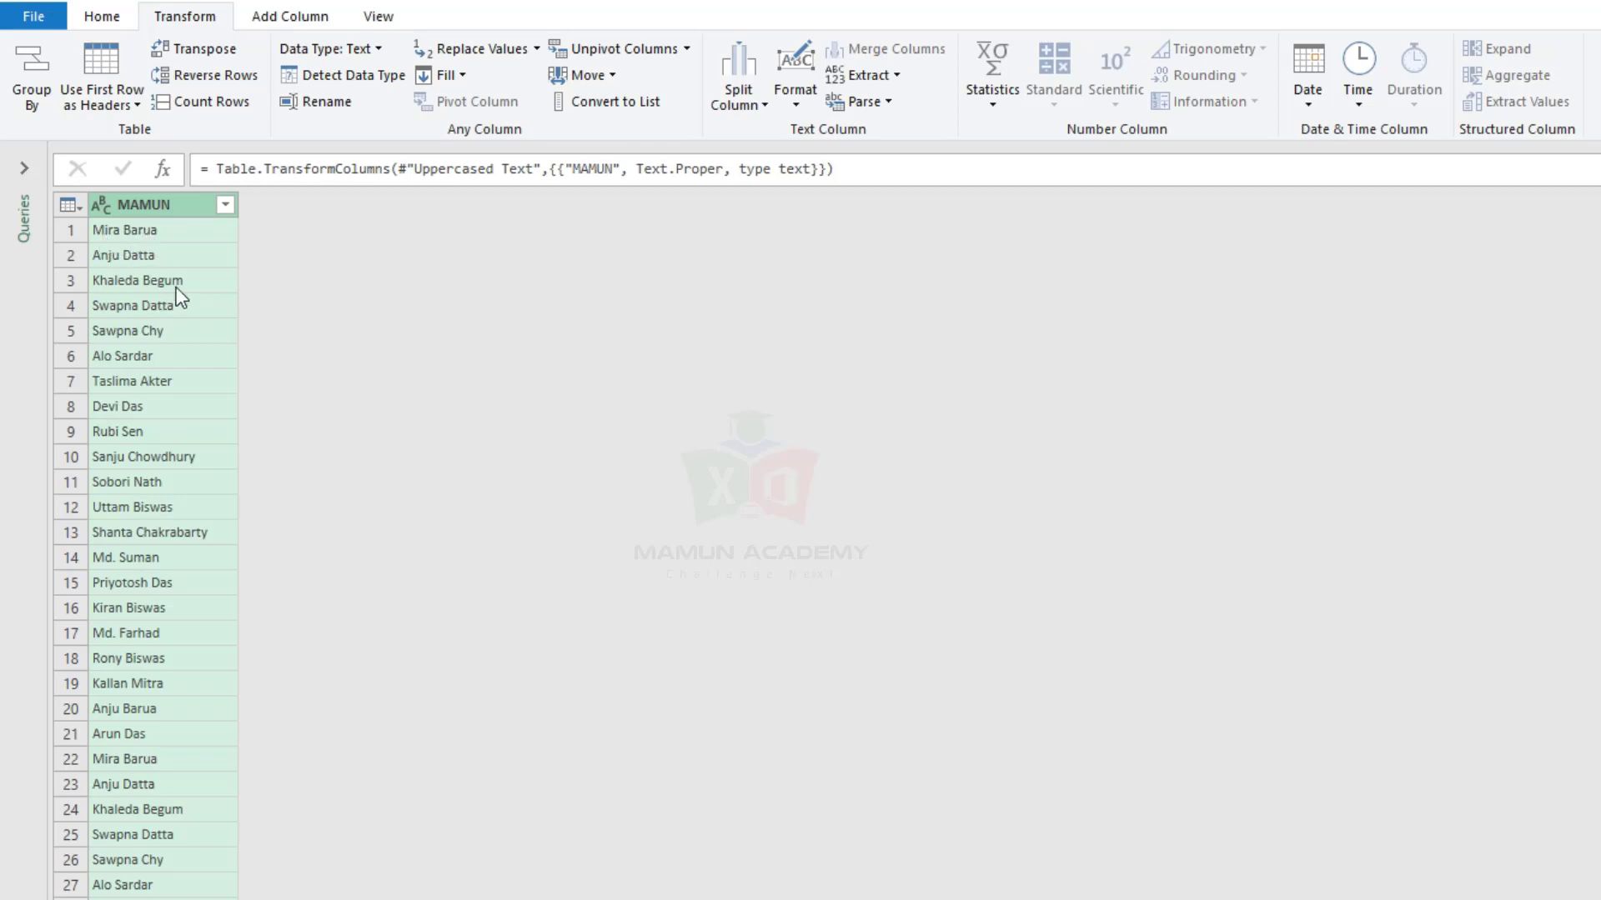
Add Clean and Trim steps to the MAMUN column
click(795, 92)
click(831, 236)
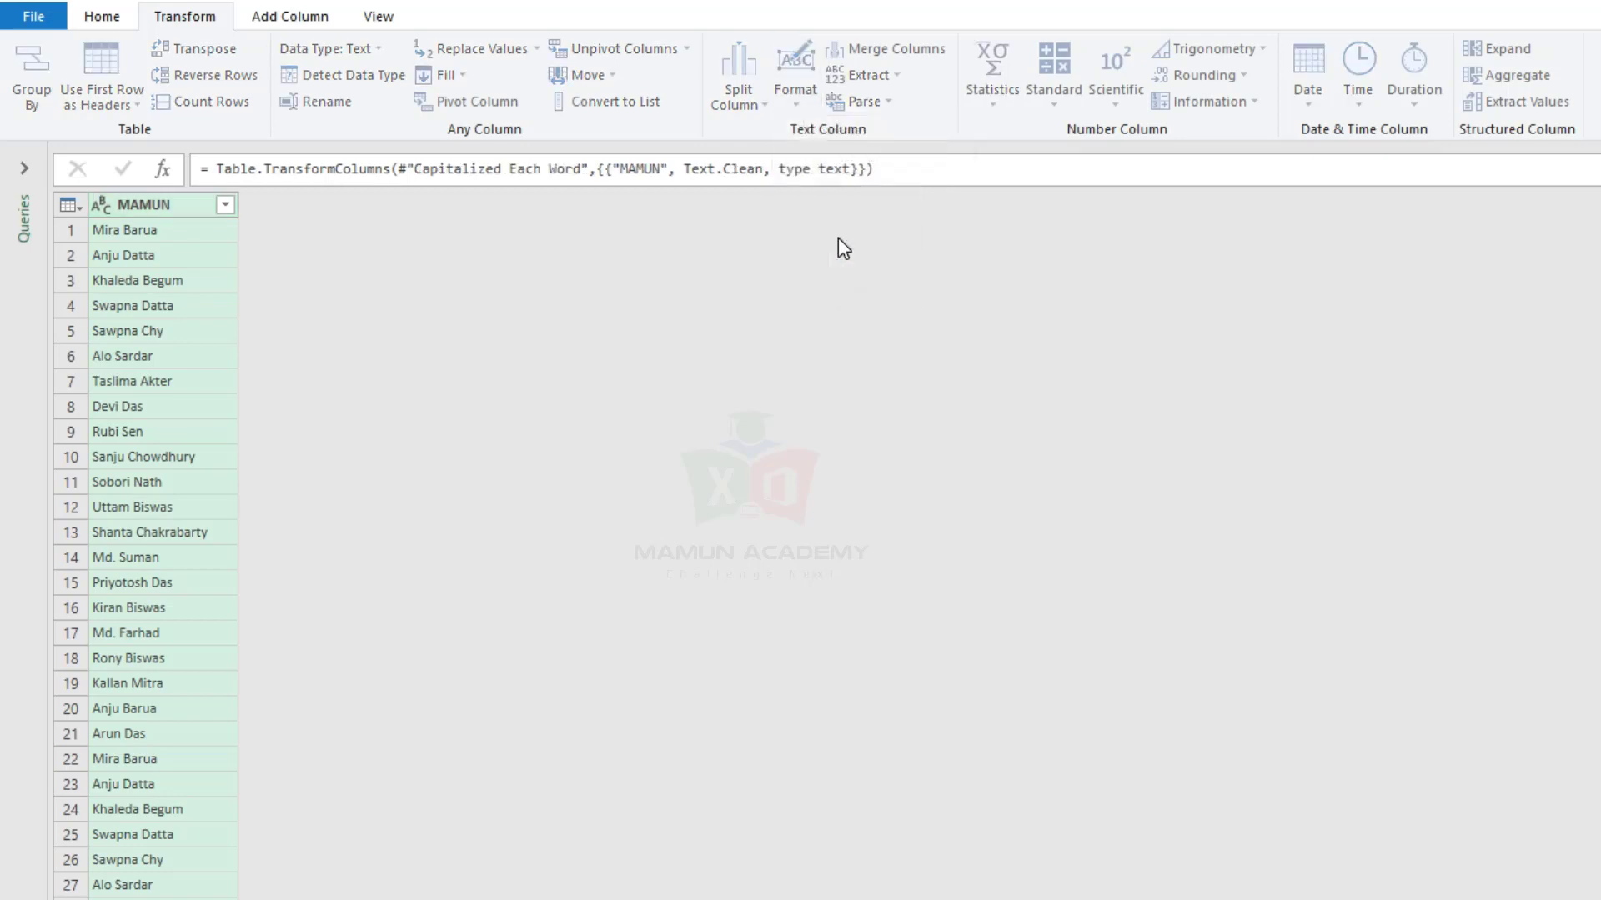
click(797, 107)
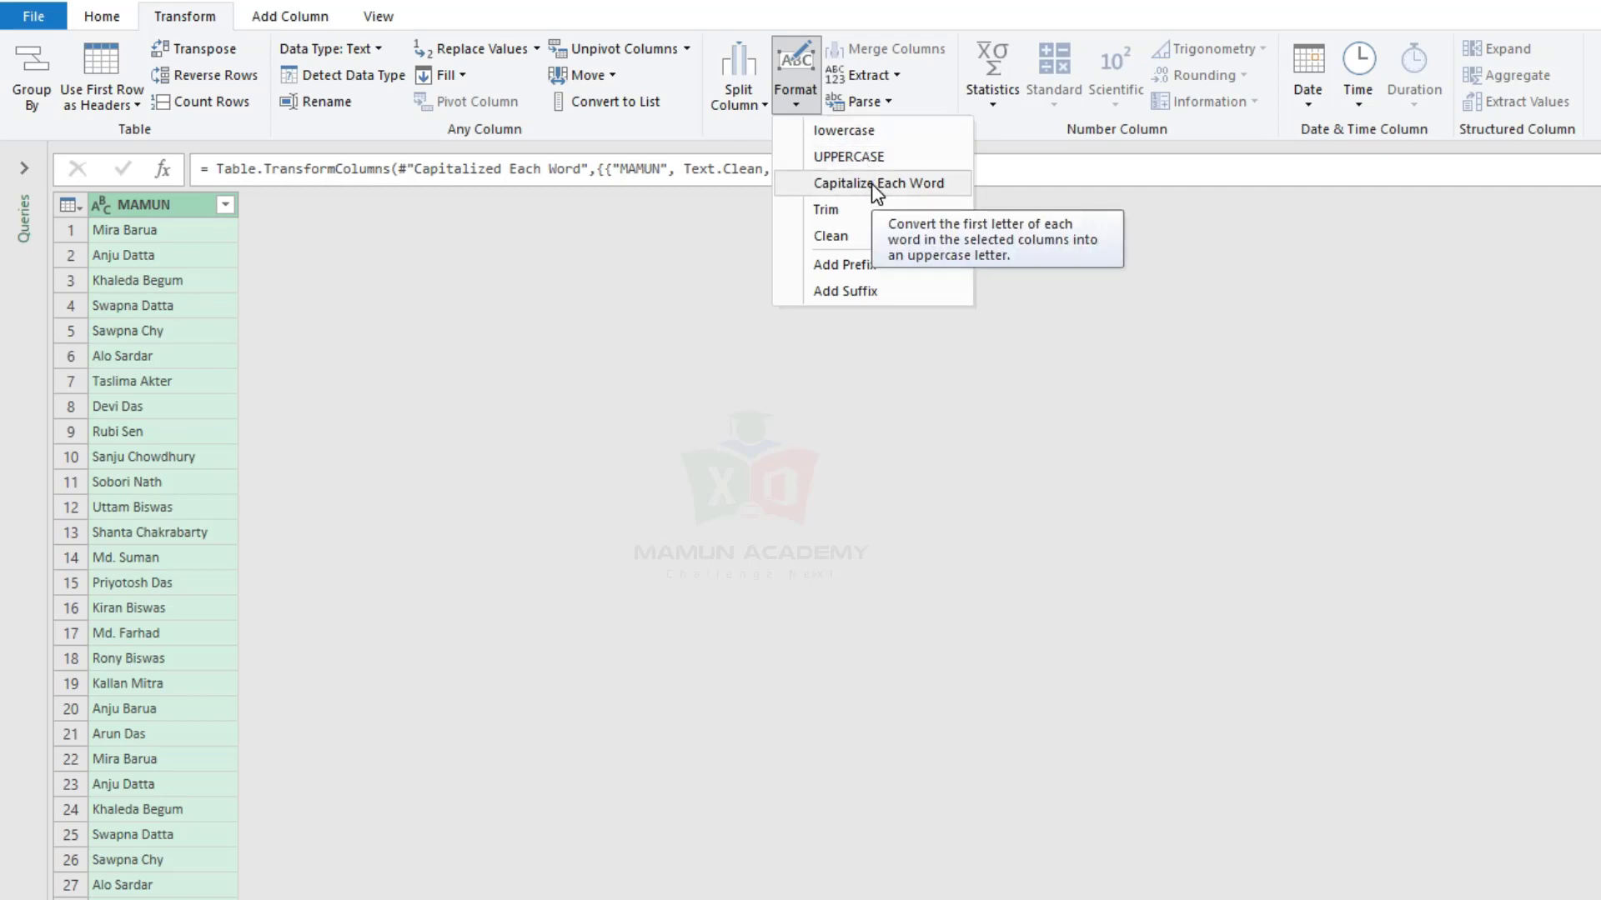
click(852, 209)
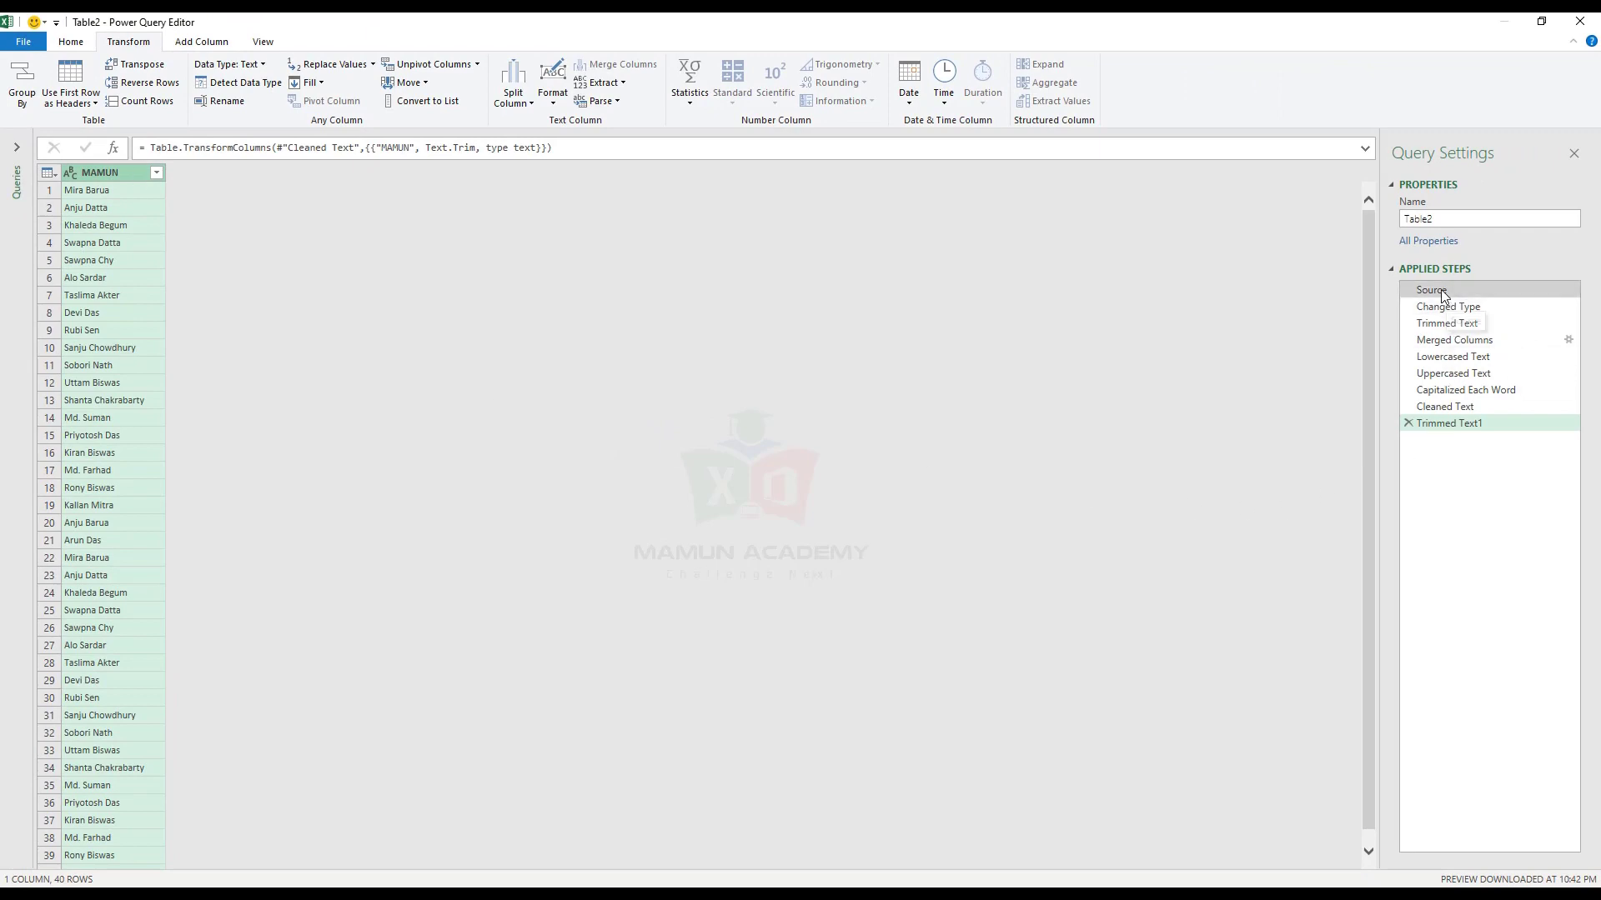
Delete the Trimmed, Cleaned, Capitalized, Uppercased and Lowercased steps after Merged Columns
click(1407, 422)
click(1405, 405)
click(1407, 390)
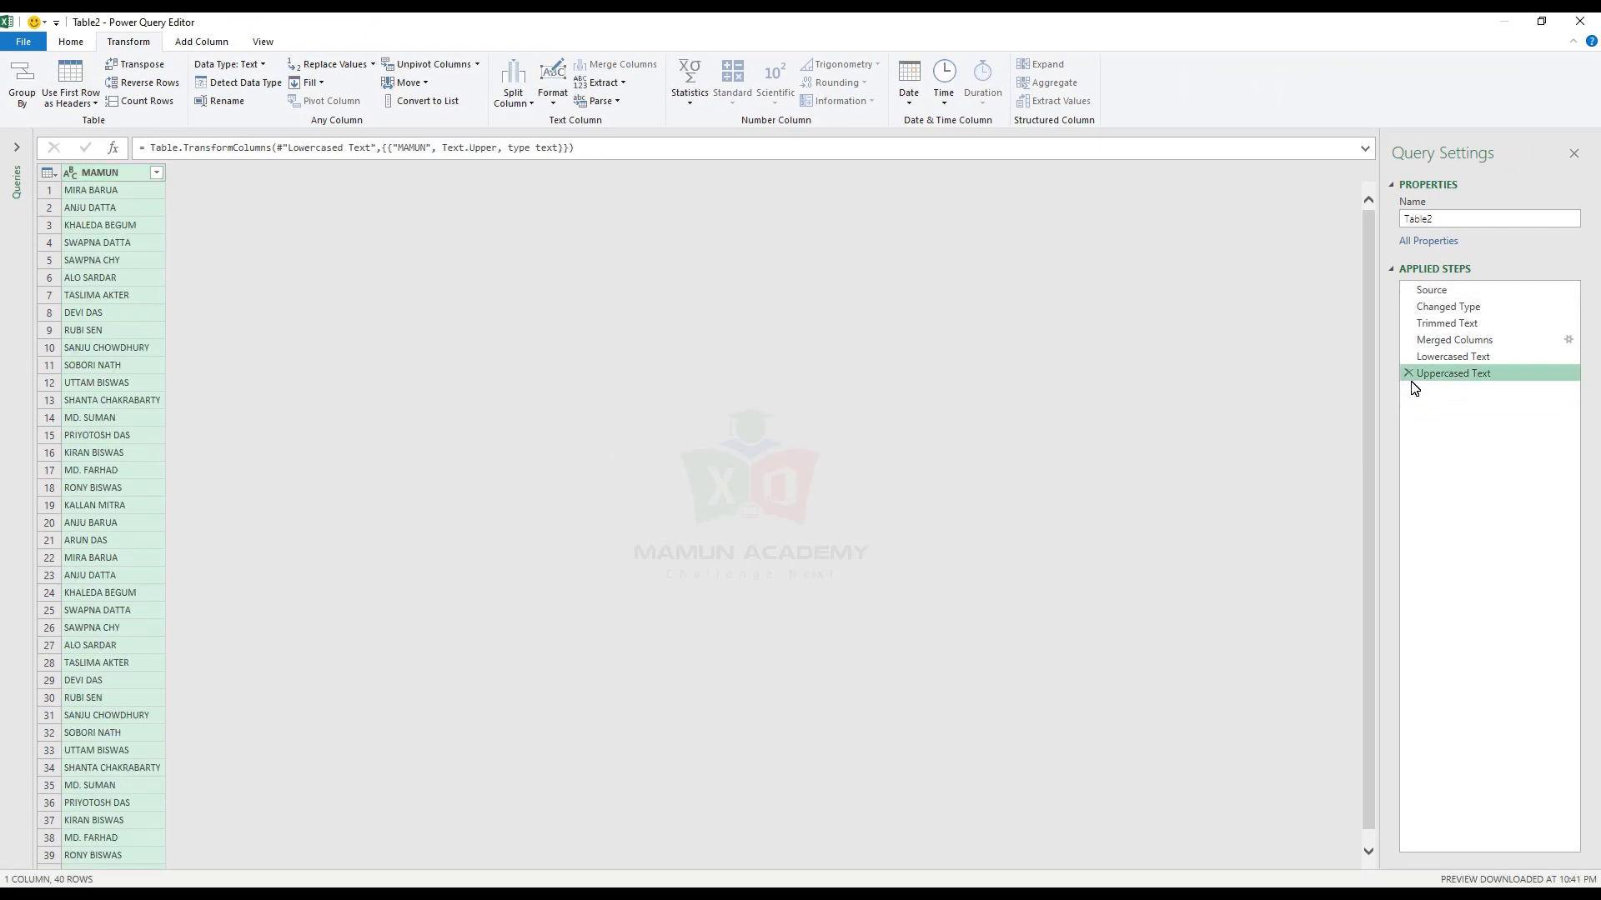
click(1407, 356)
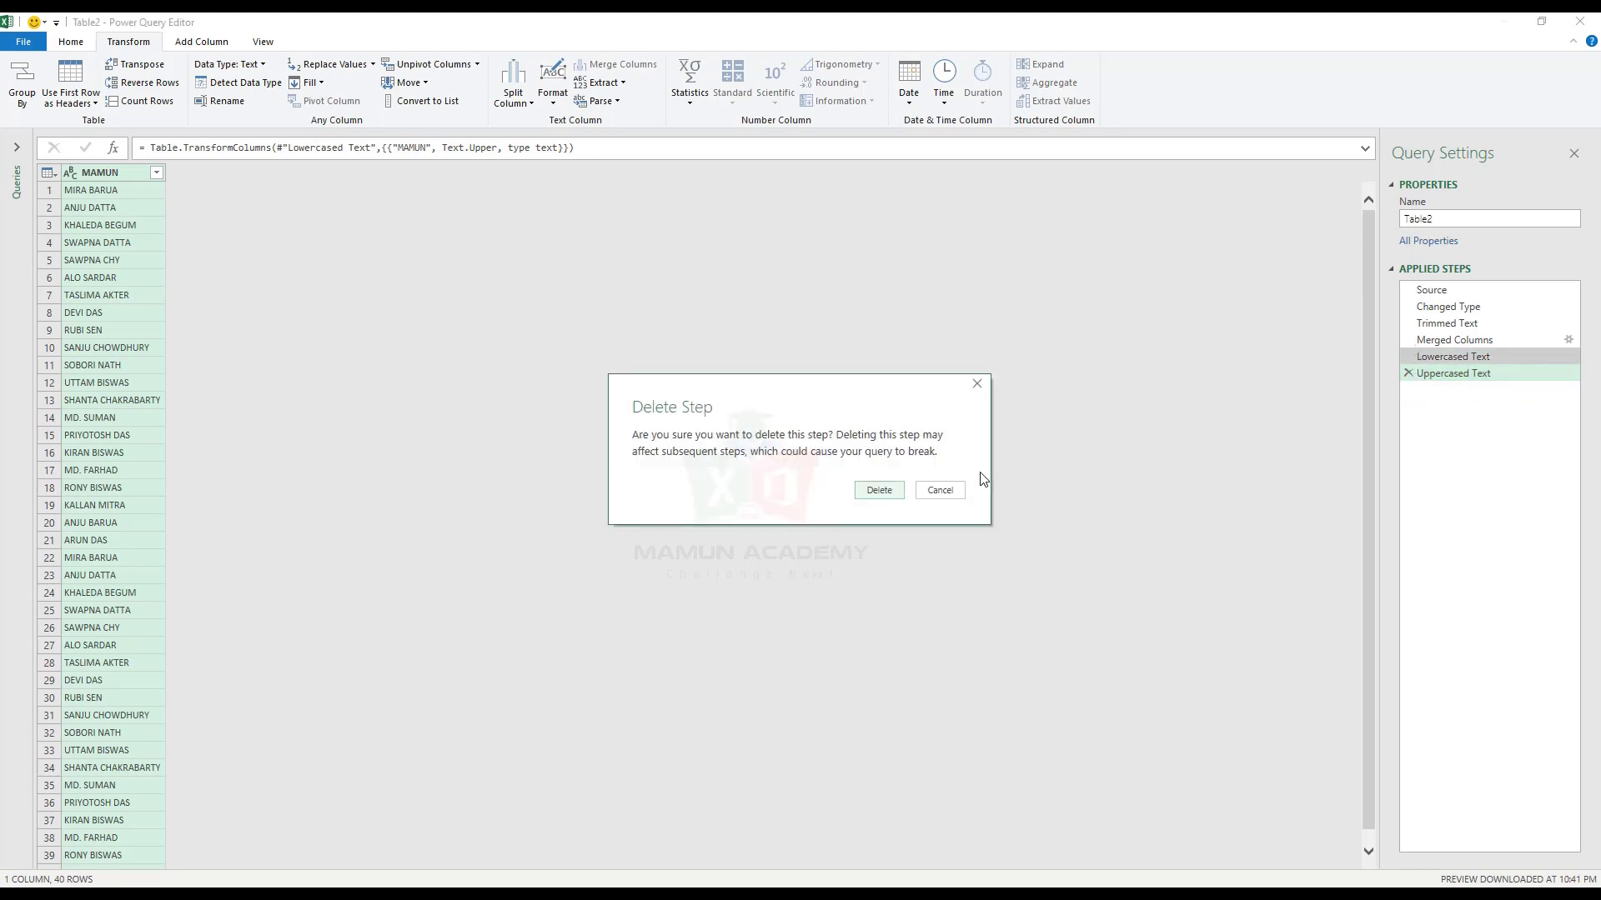
click(942, 493)
click(1408, 373)
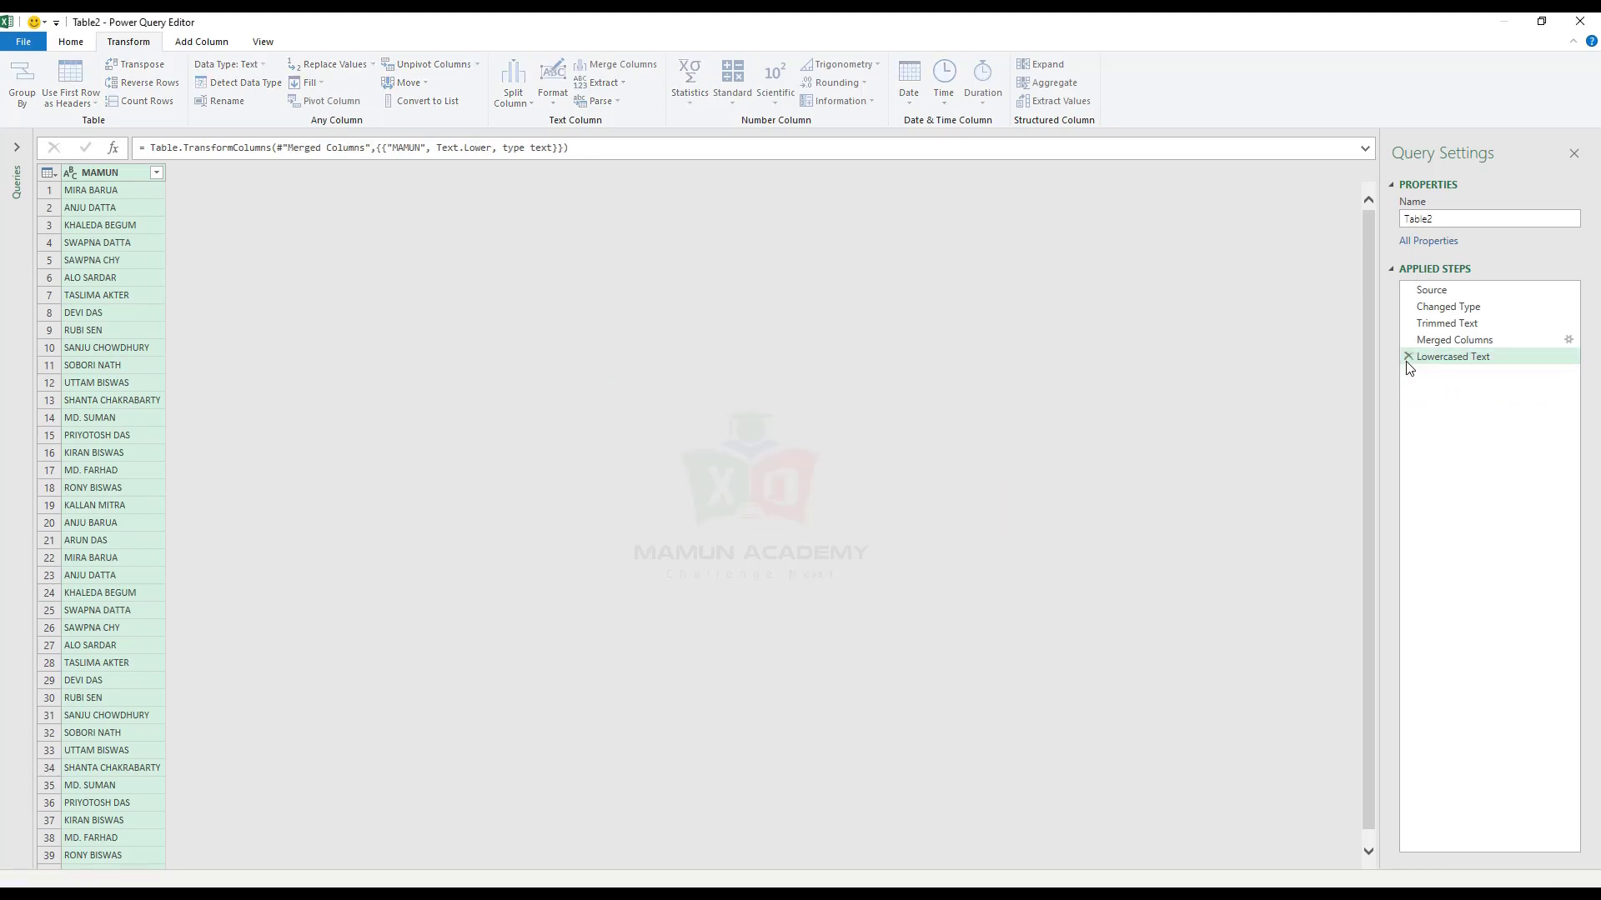
click(1408, 356)
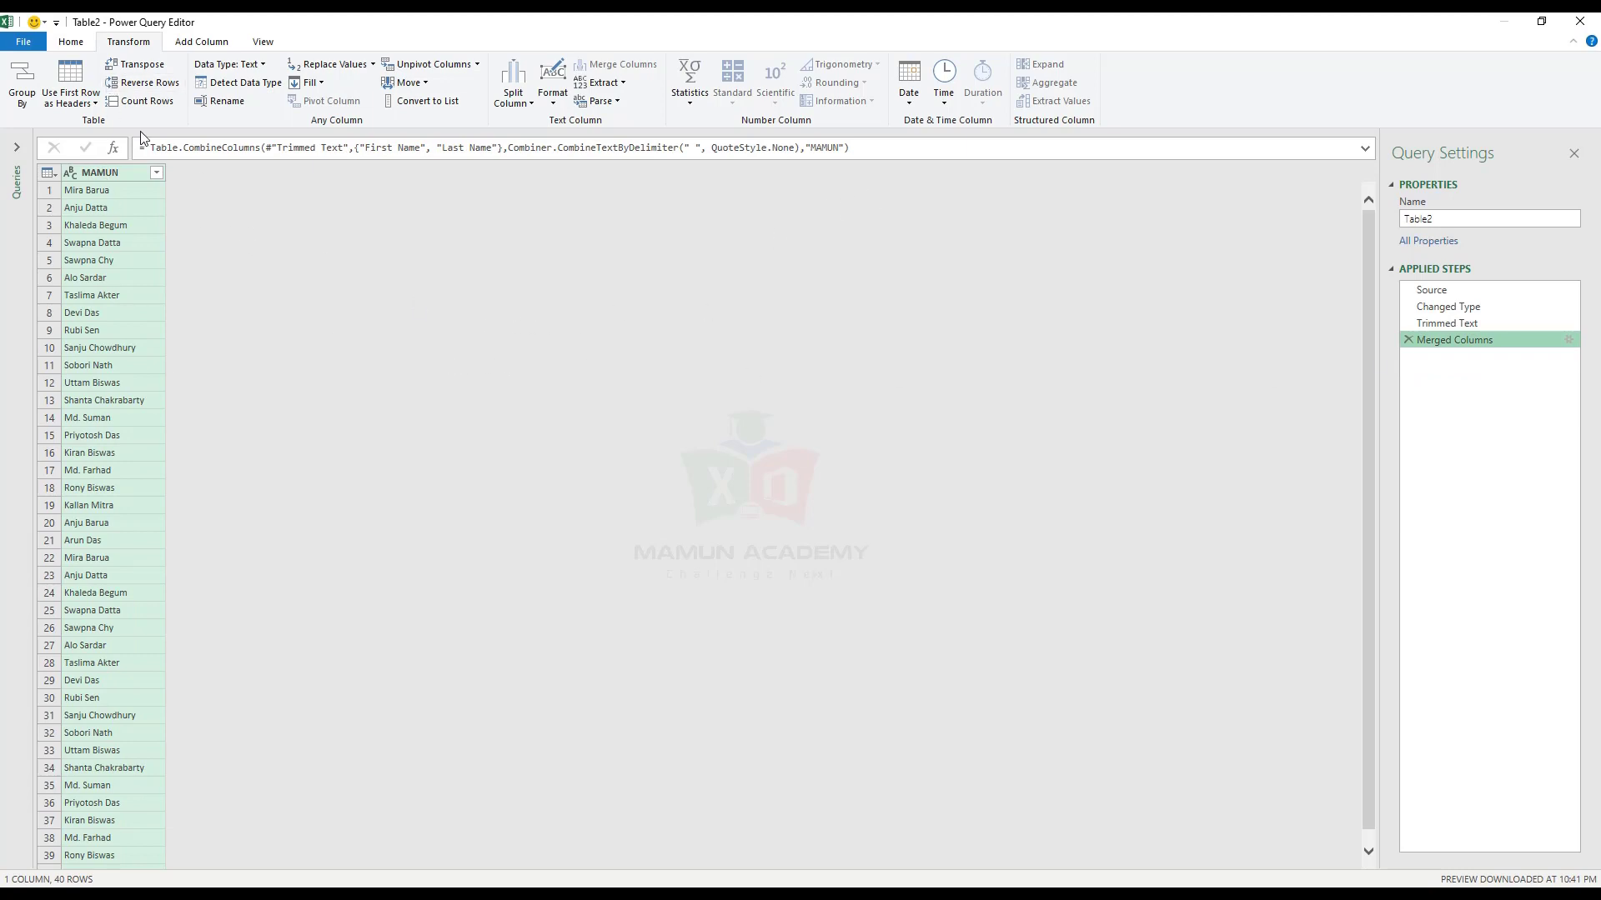
Close the editor using Home > Close & Load To..
click(71, 44)
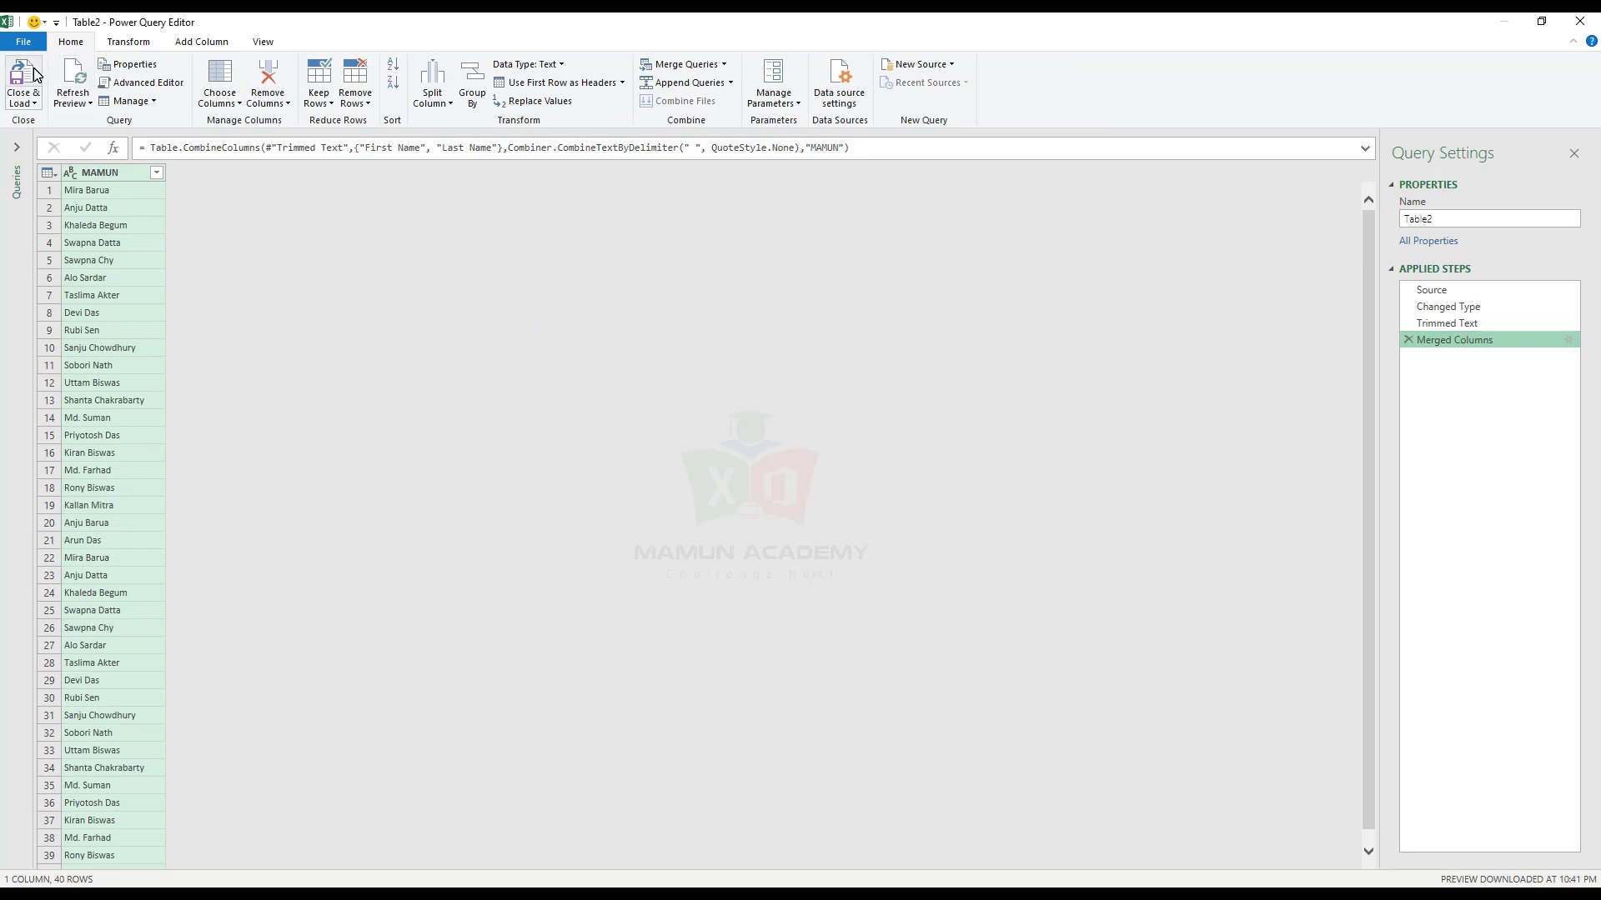
click(38, 104)
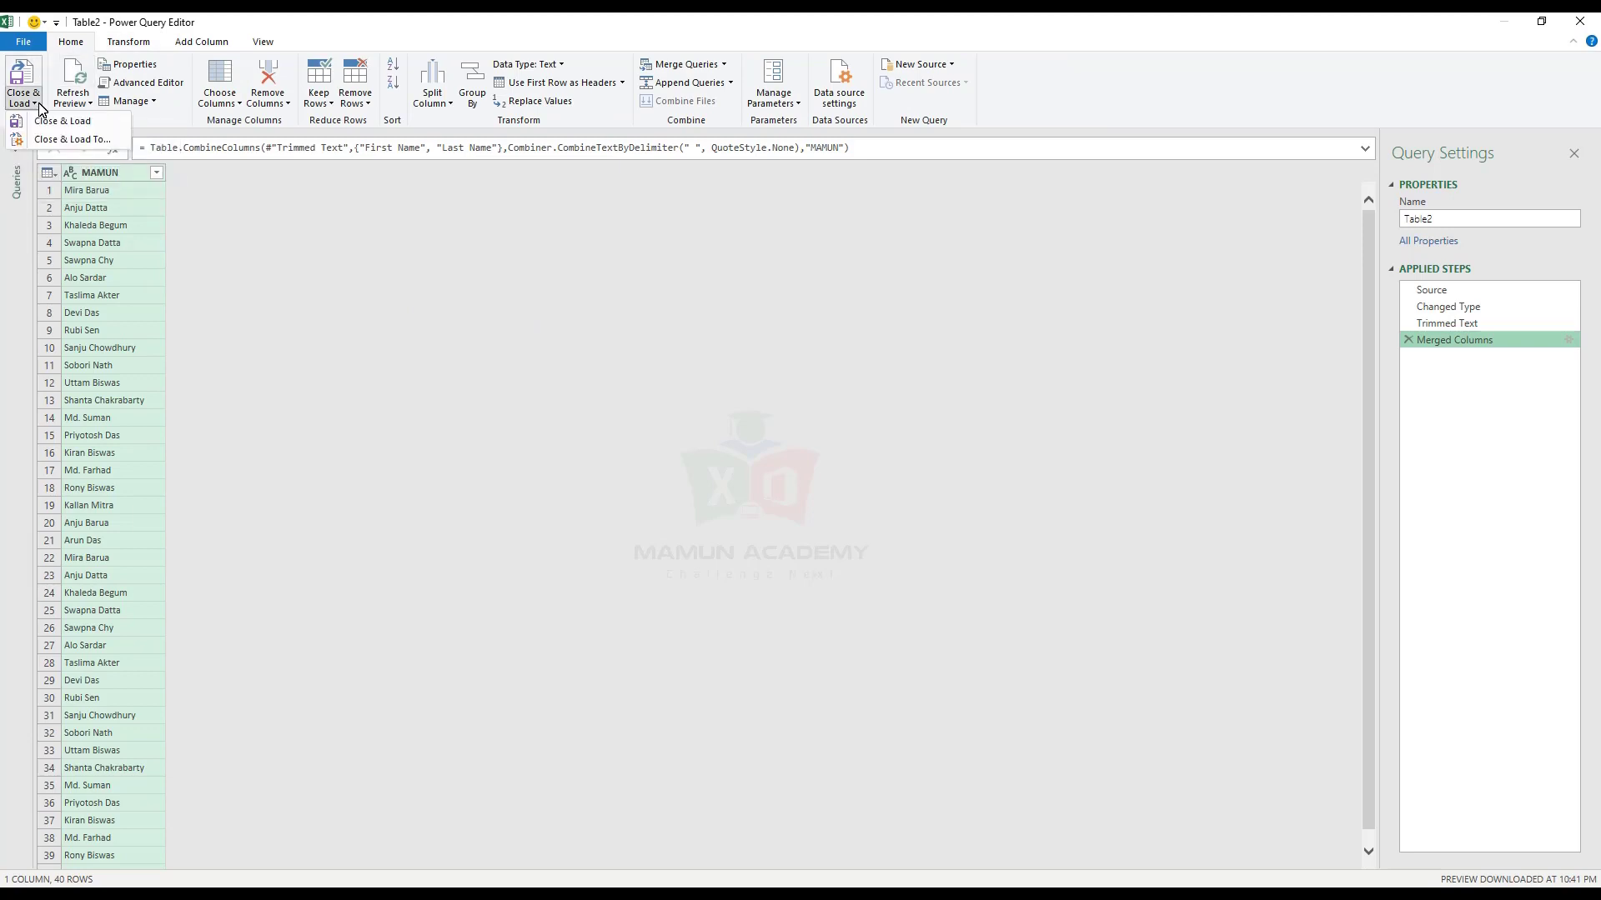
click(78, 139)
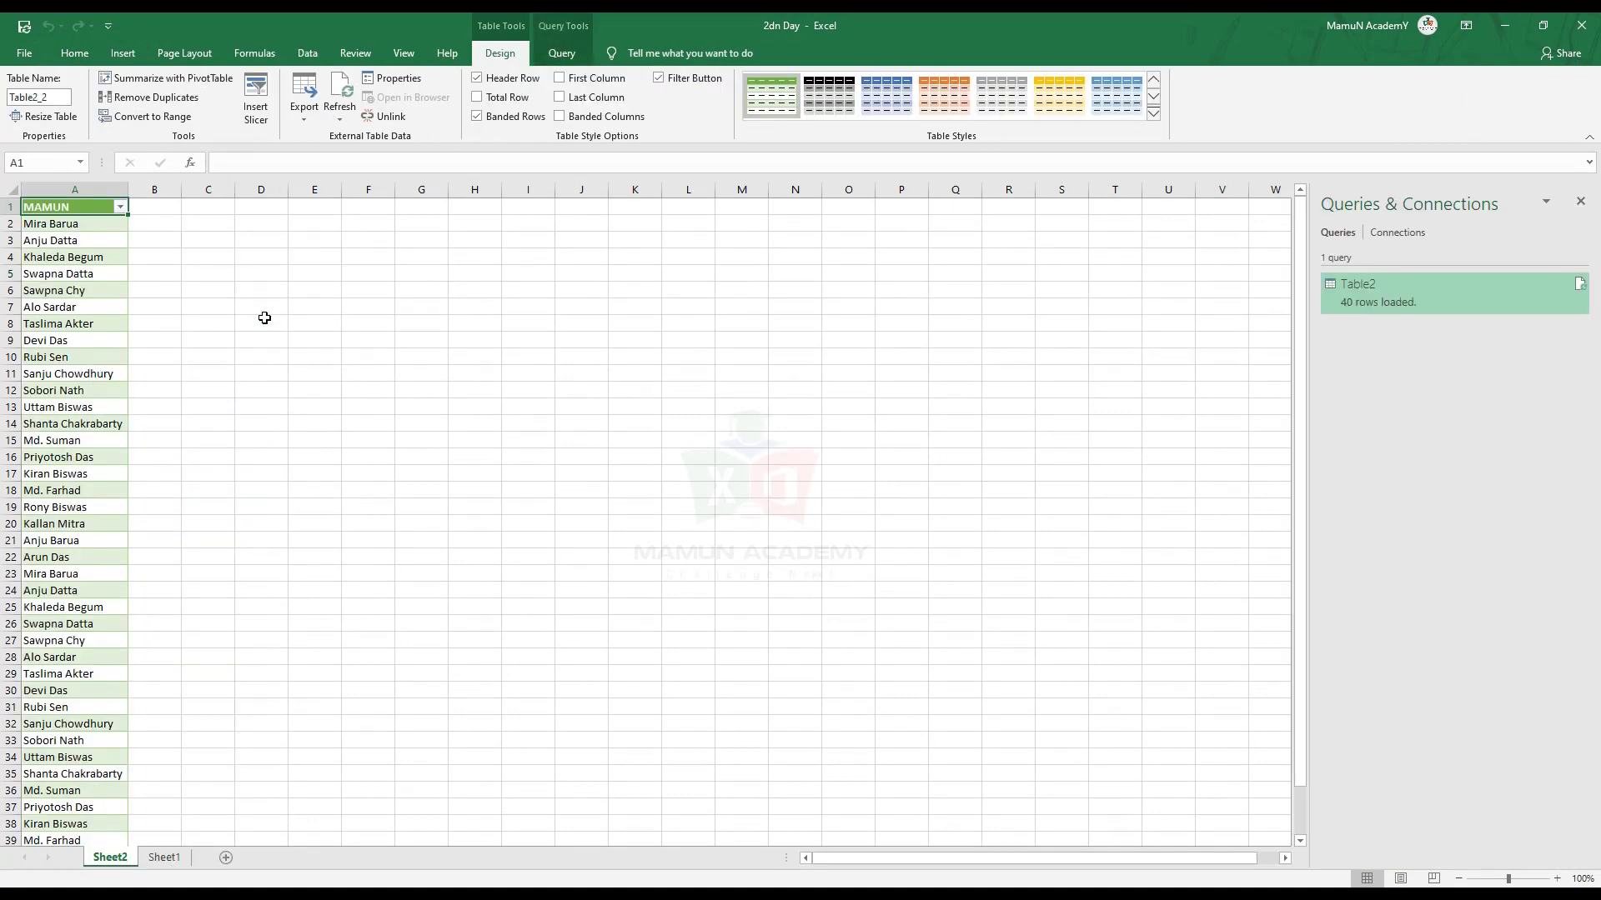
Load the query to a new worksheet, compare Sheet2 with Sheet1, and select cell B3
click(261, 321)
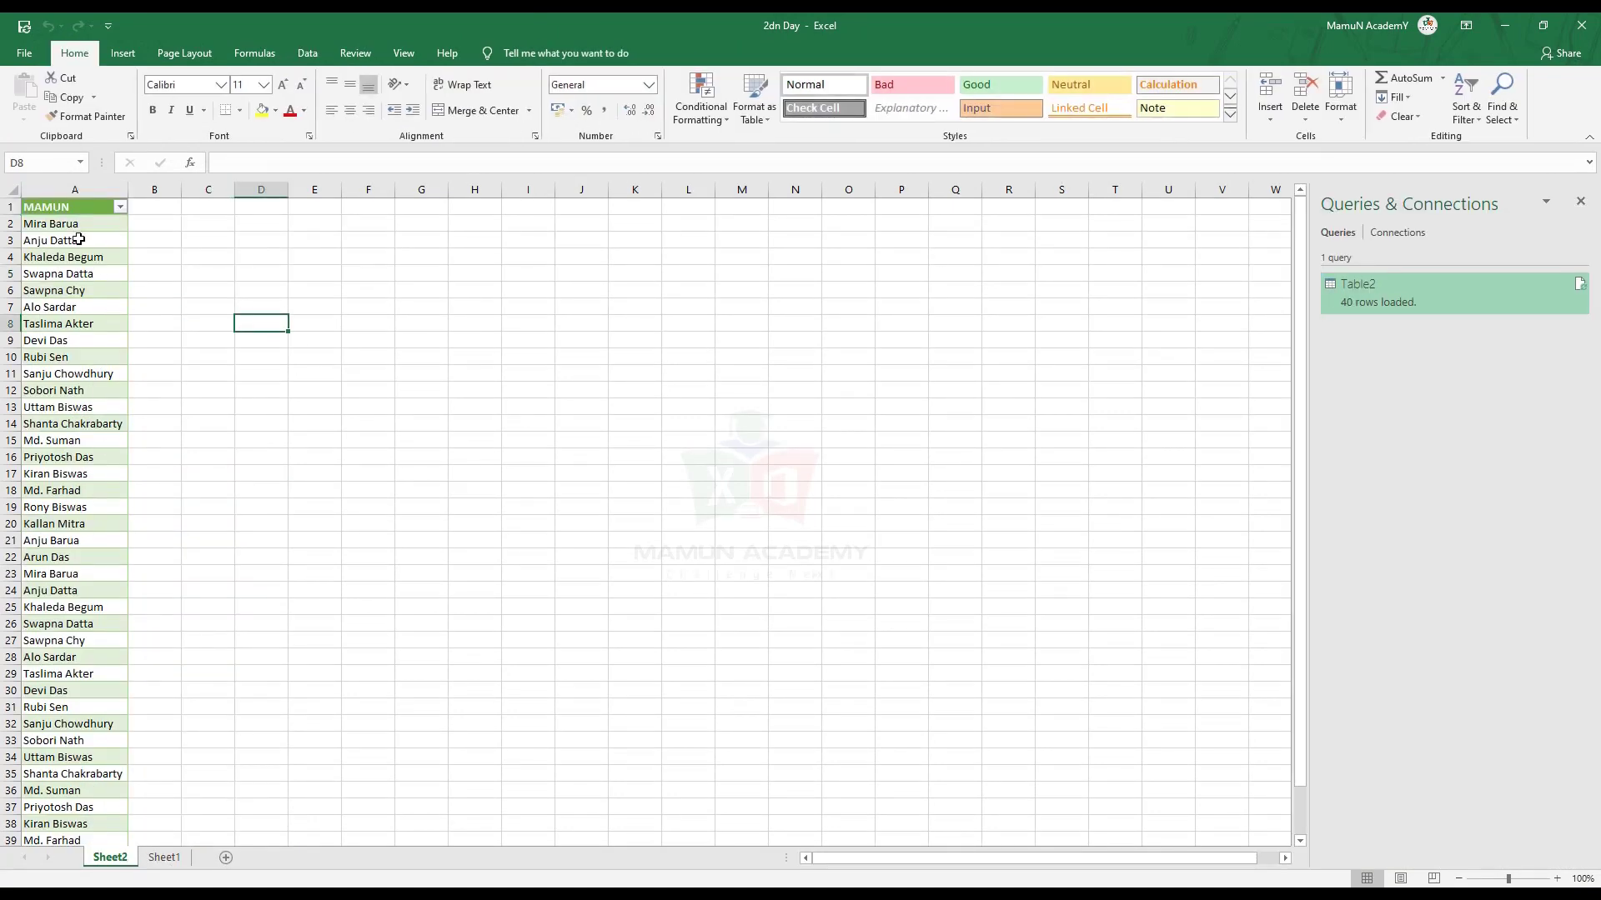
click(73, 409)
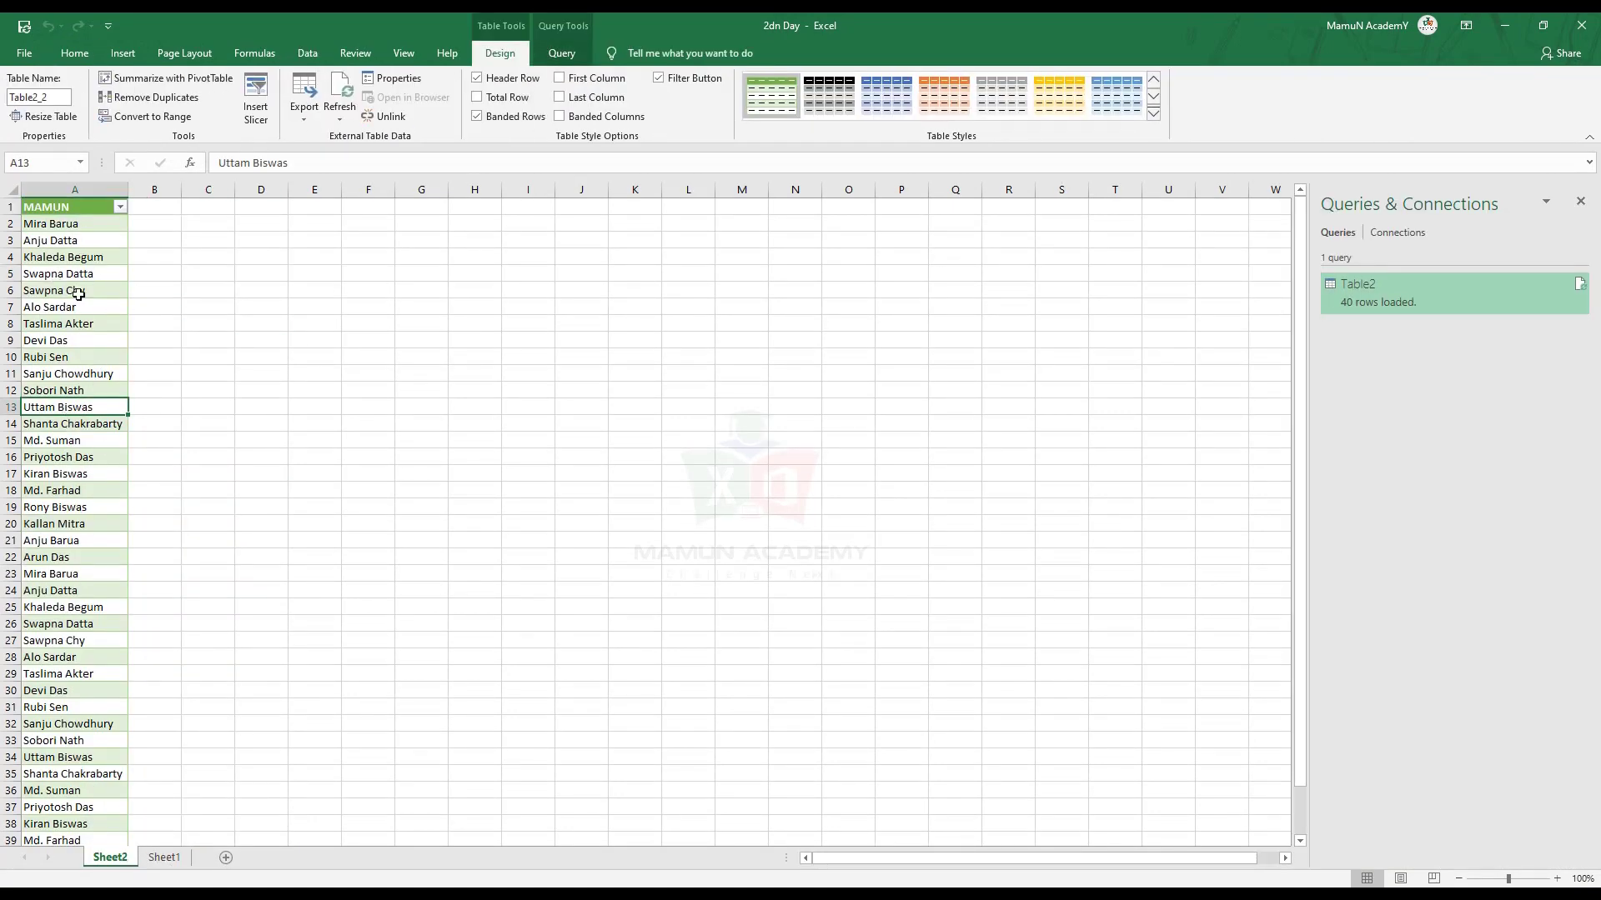
click(165, 858)
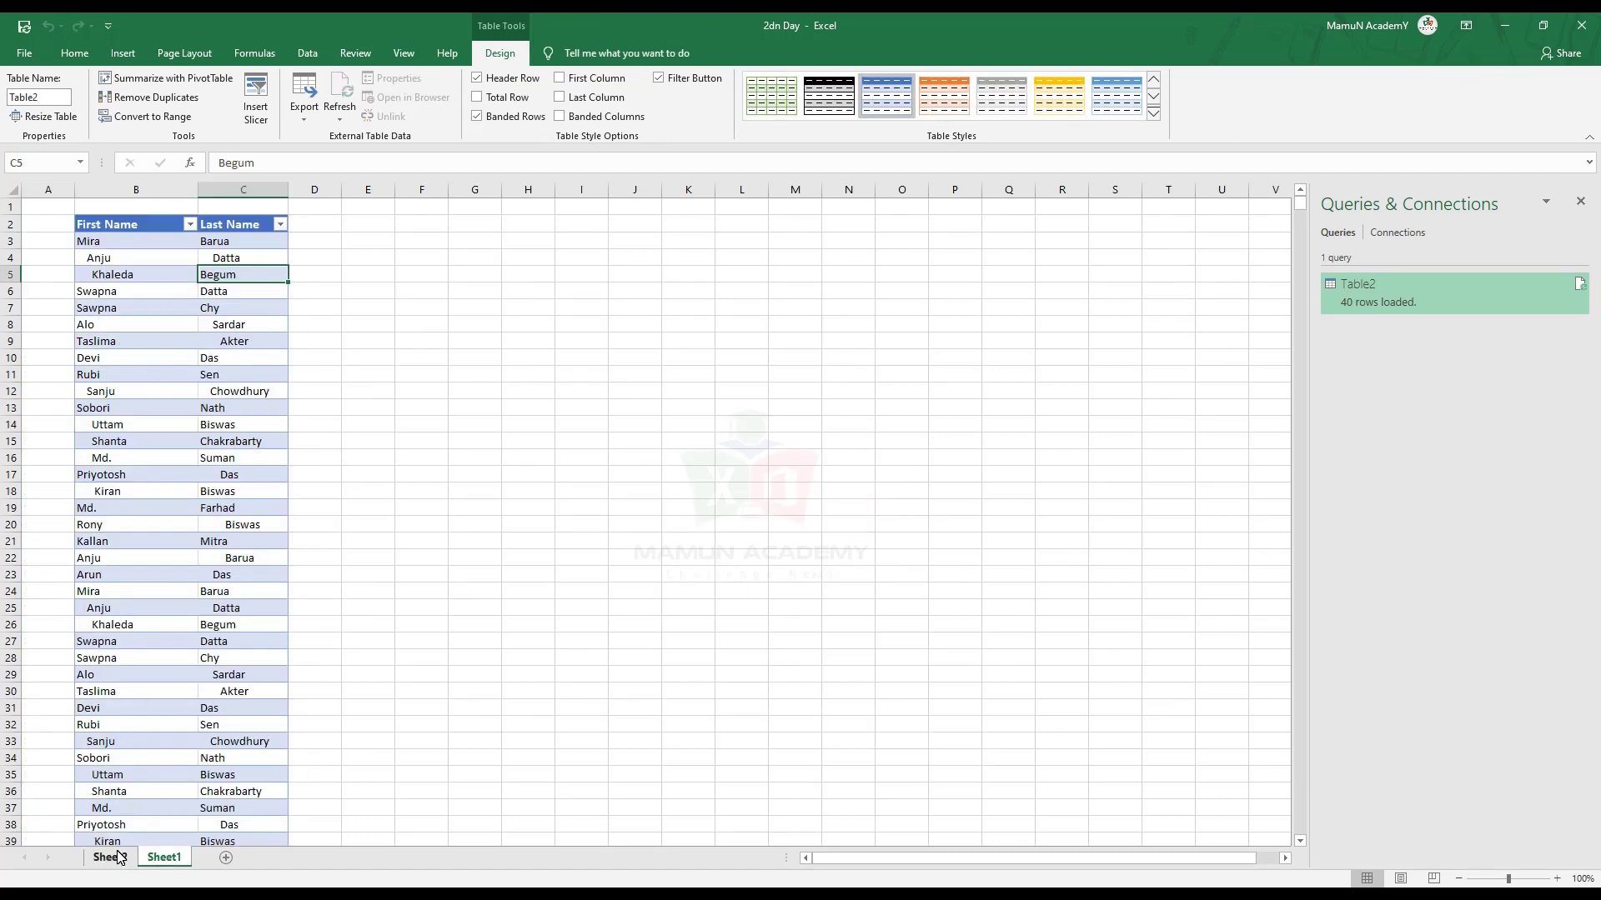
click(118, 855)
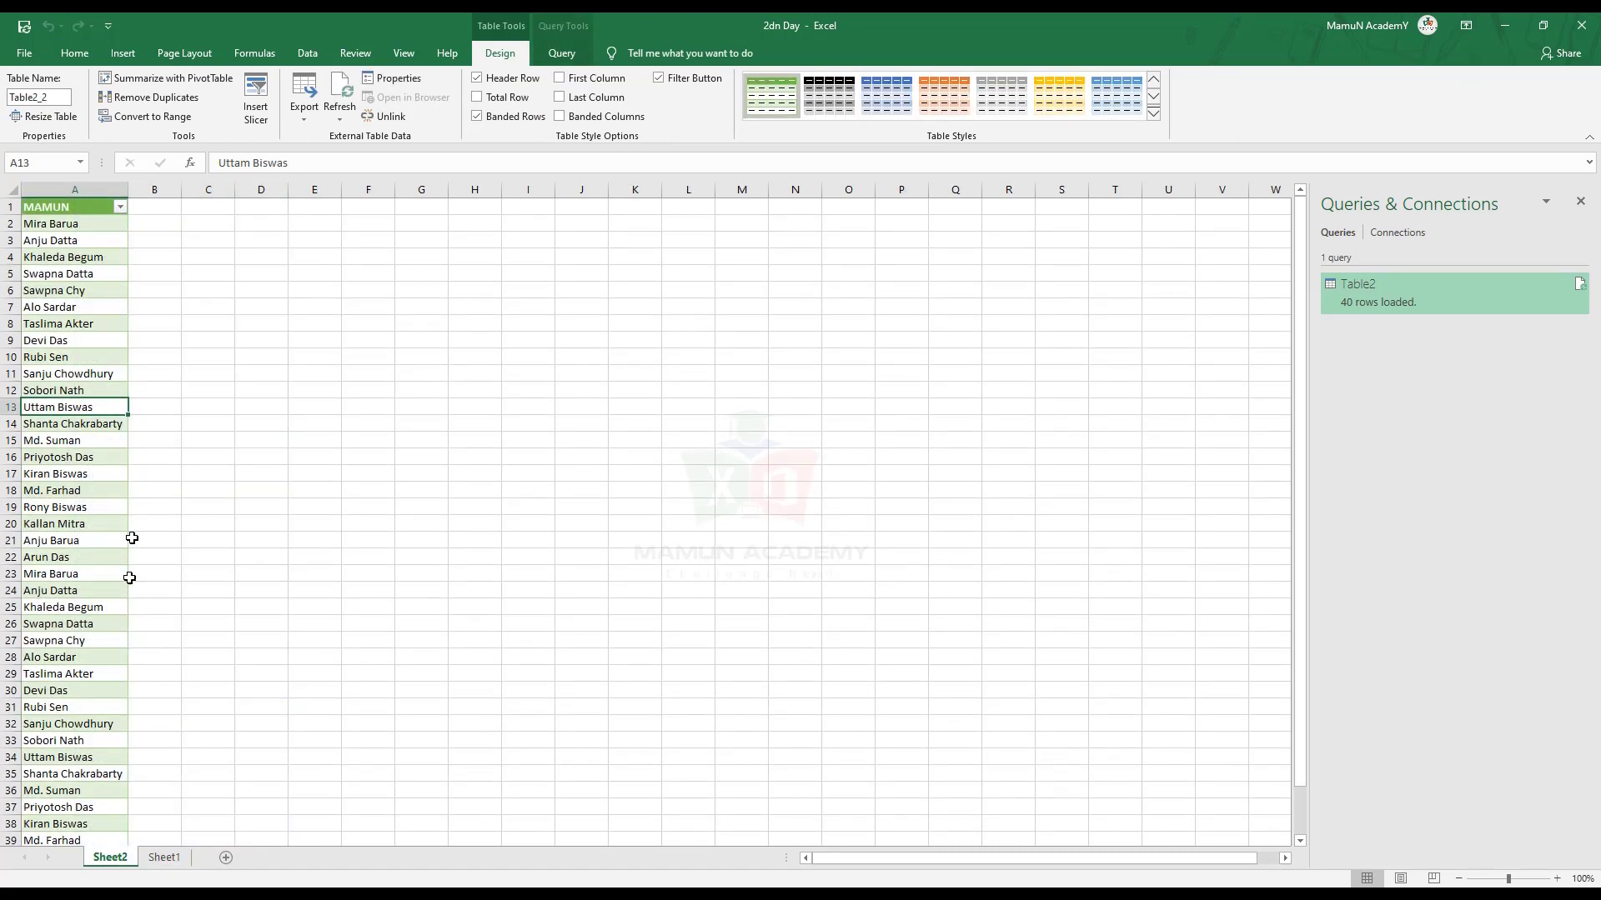
click(164, 858)
click(145, 242)
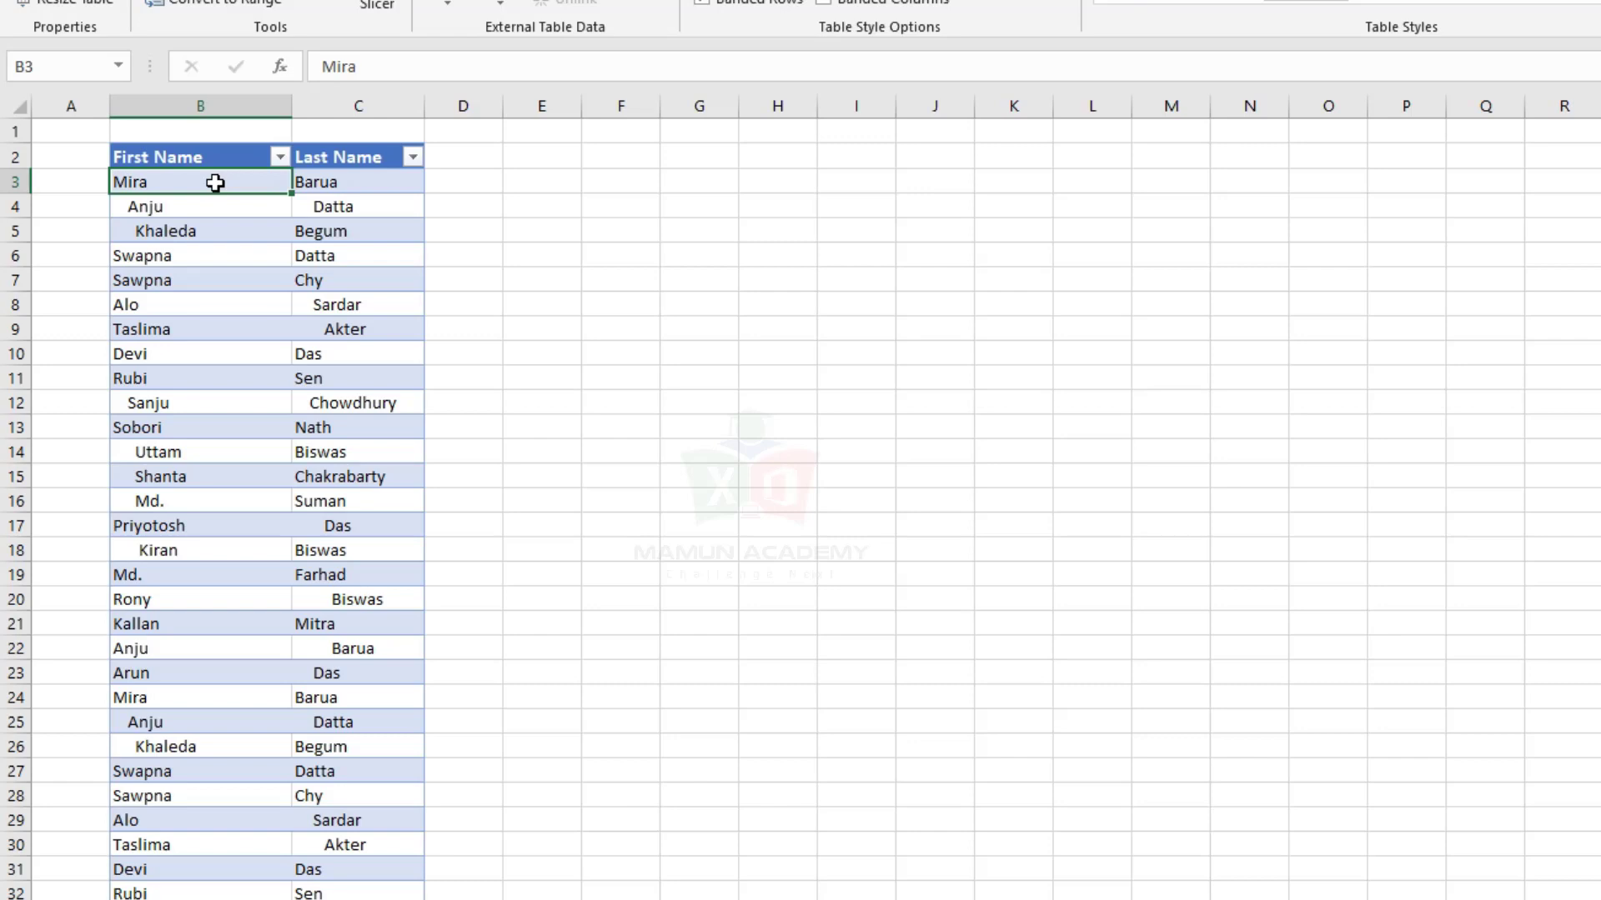
Enter a new first and last name in B3 and C3, then refresh the MAMUN table
text(a)
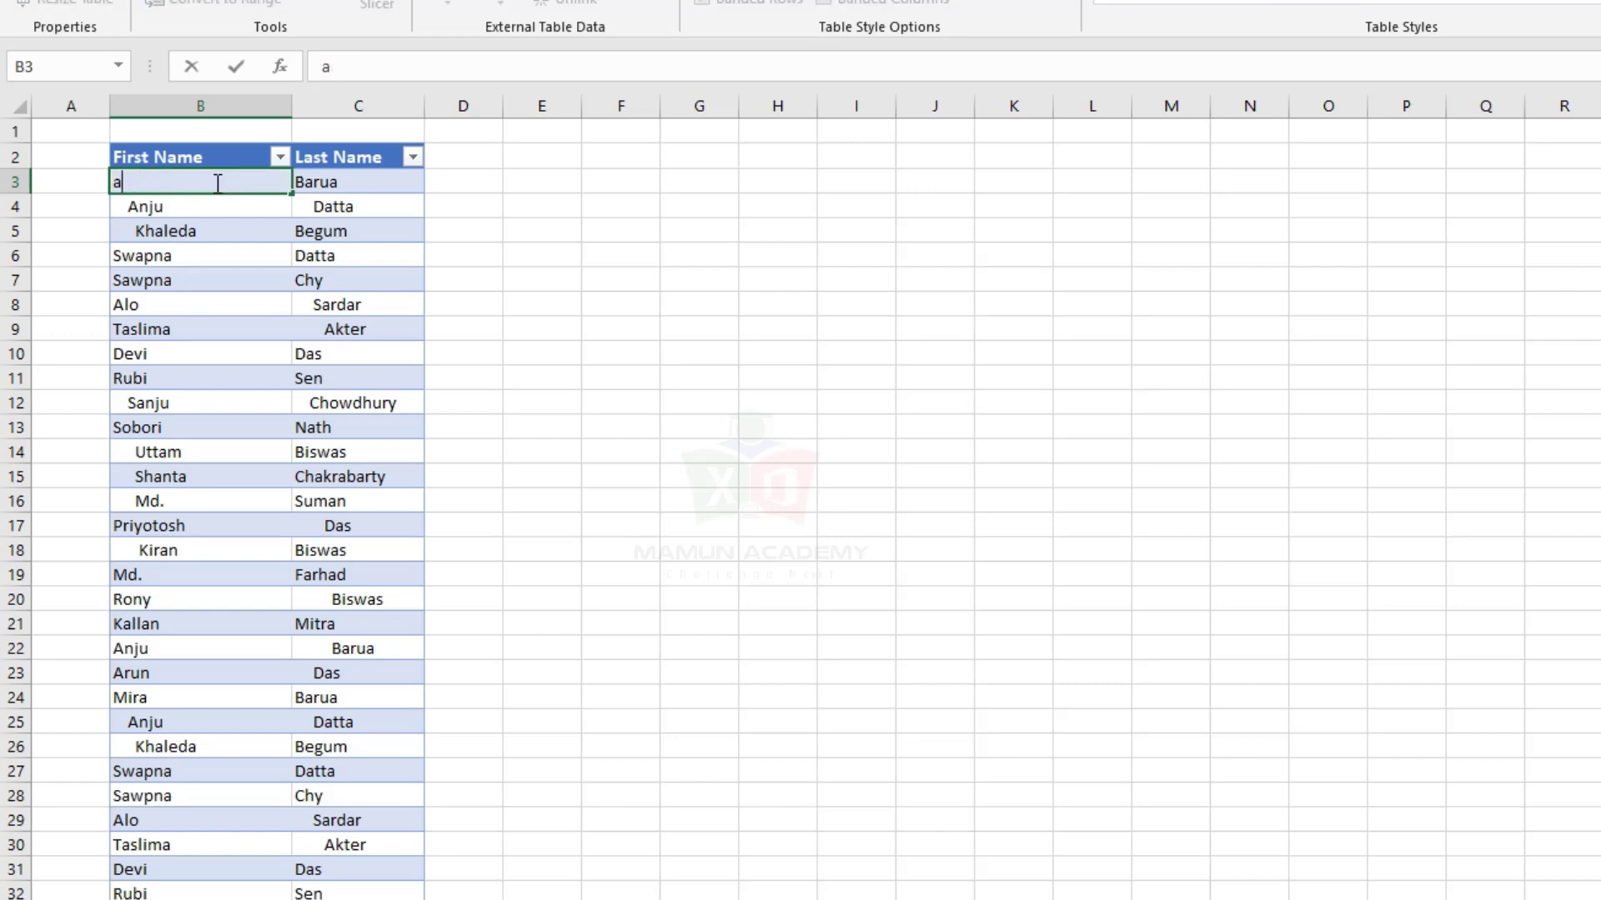
key(BackSpace)
text(Abdu)
text(ll Al)
key(Tab)
text(Mitra)
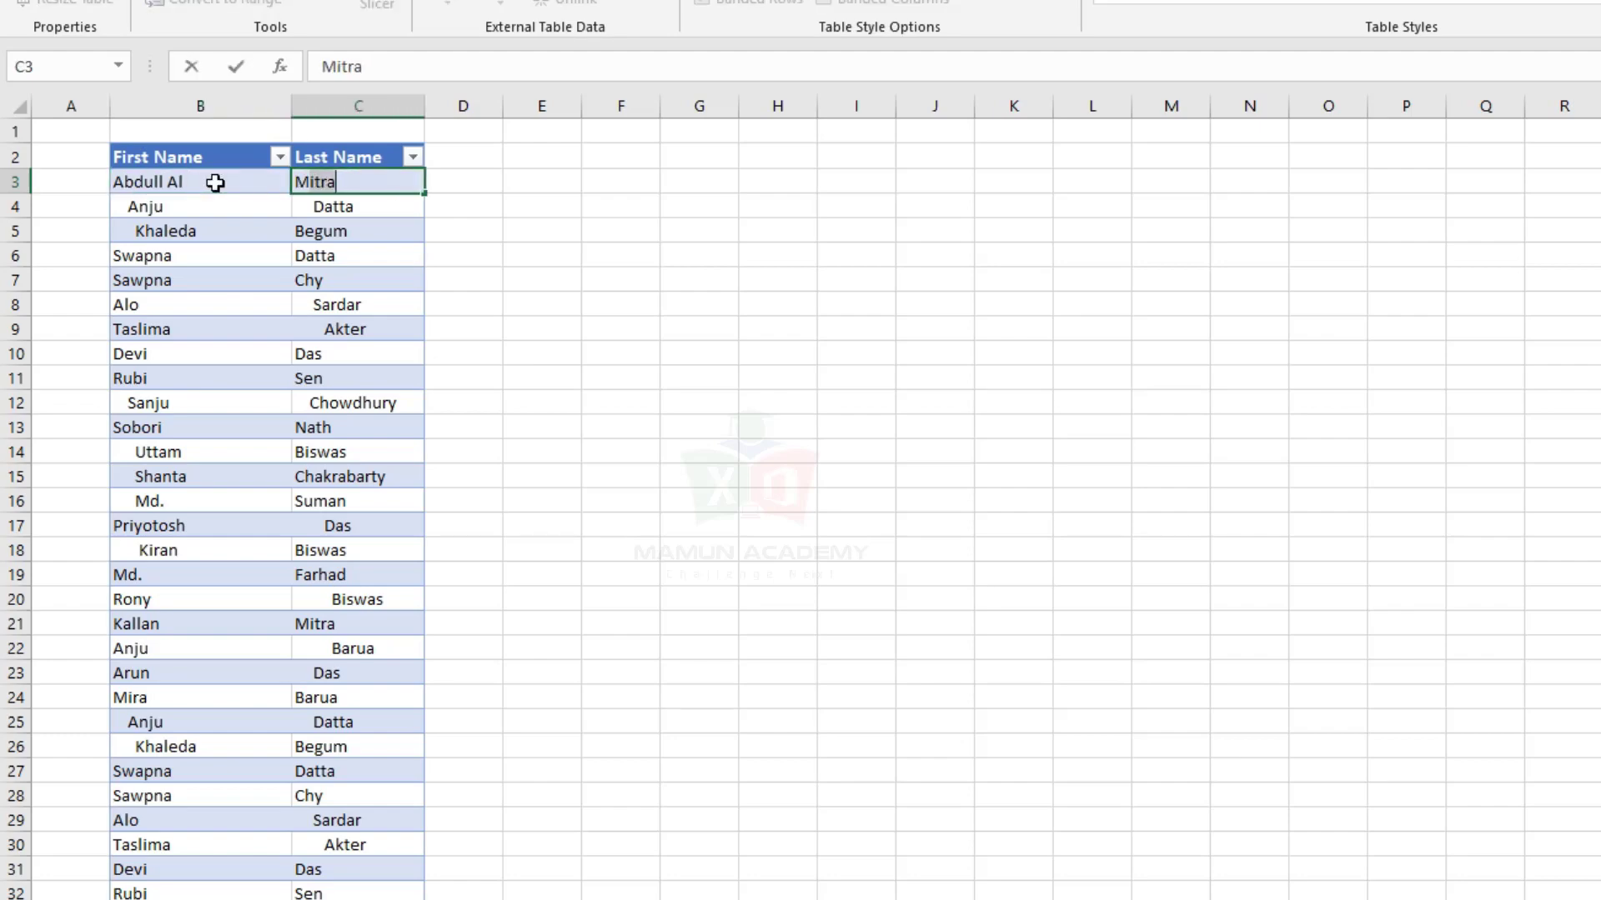
text(amun)
click(663, 404)
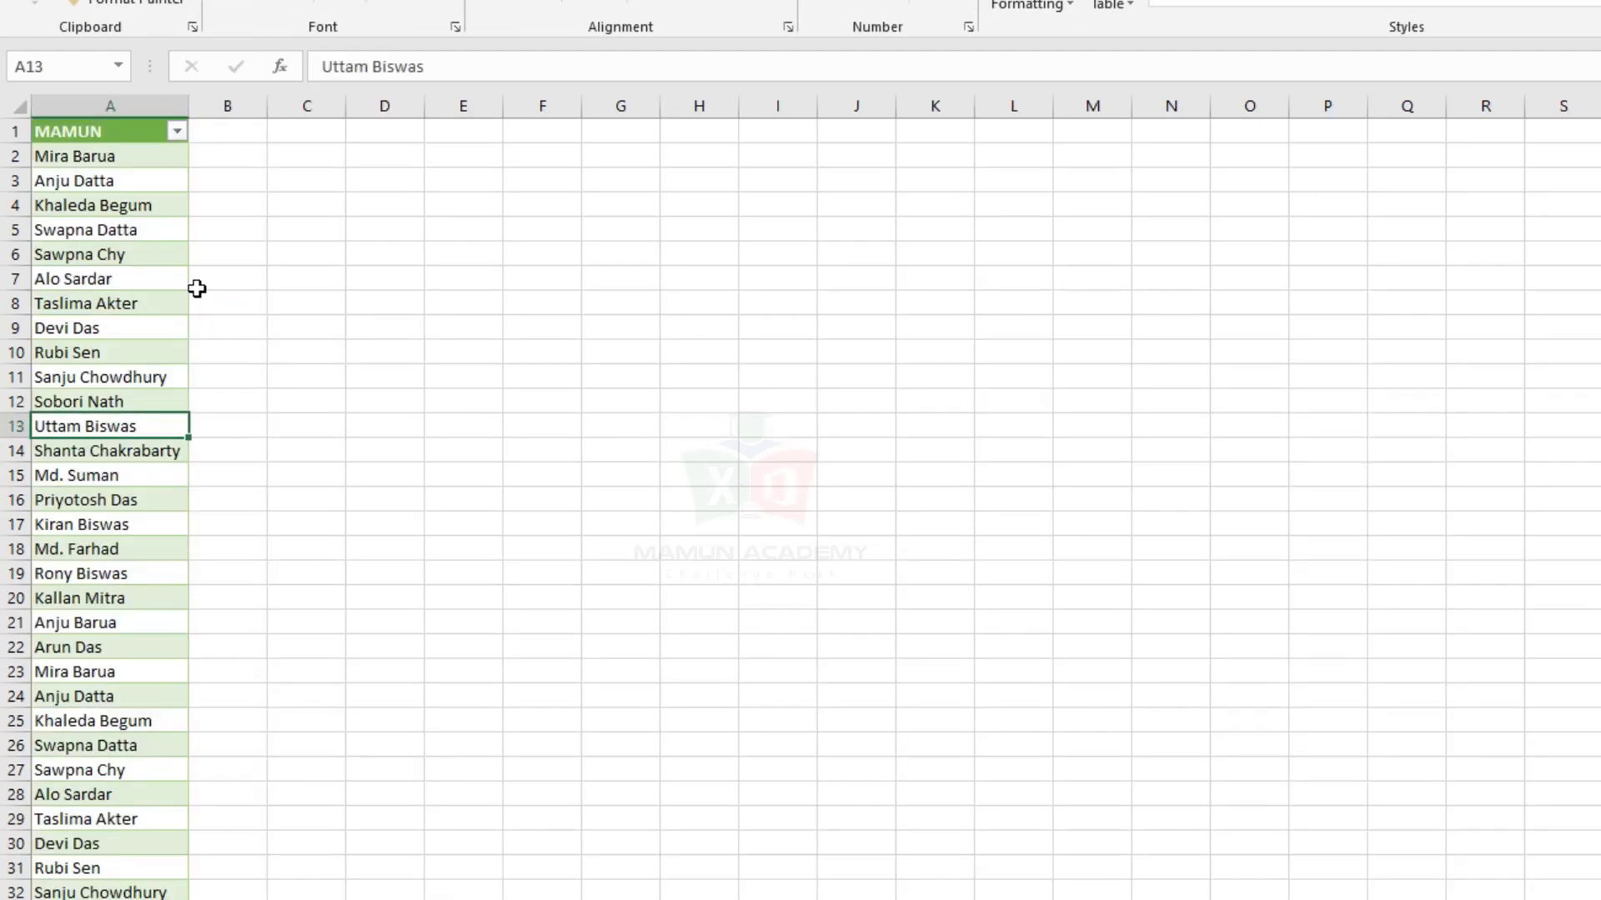
right_click(150, 215)
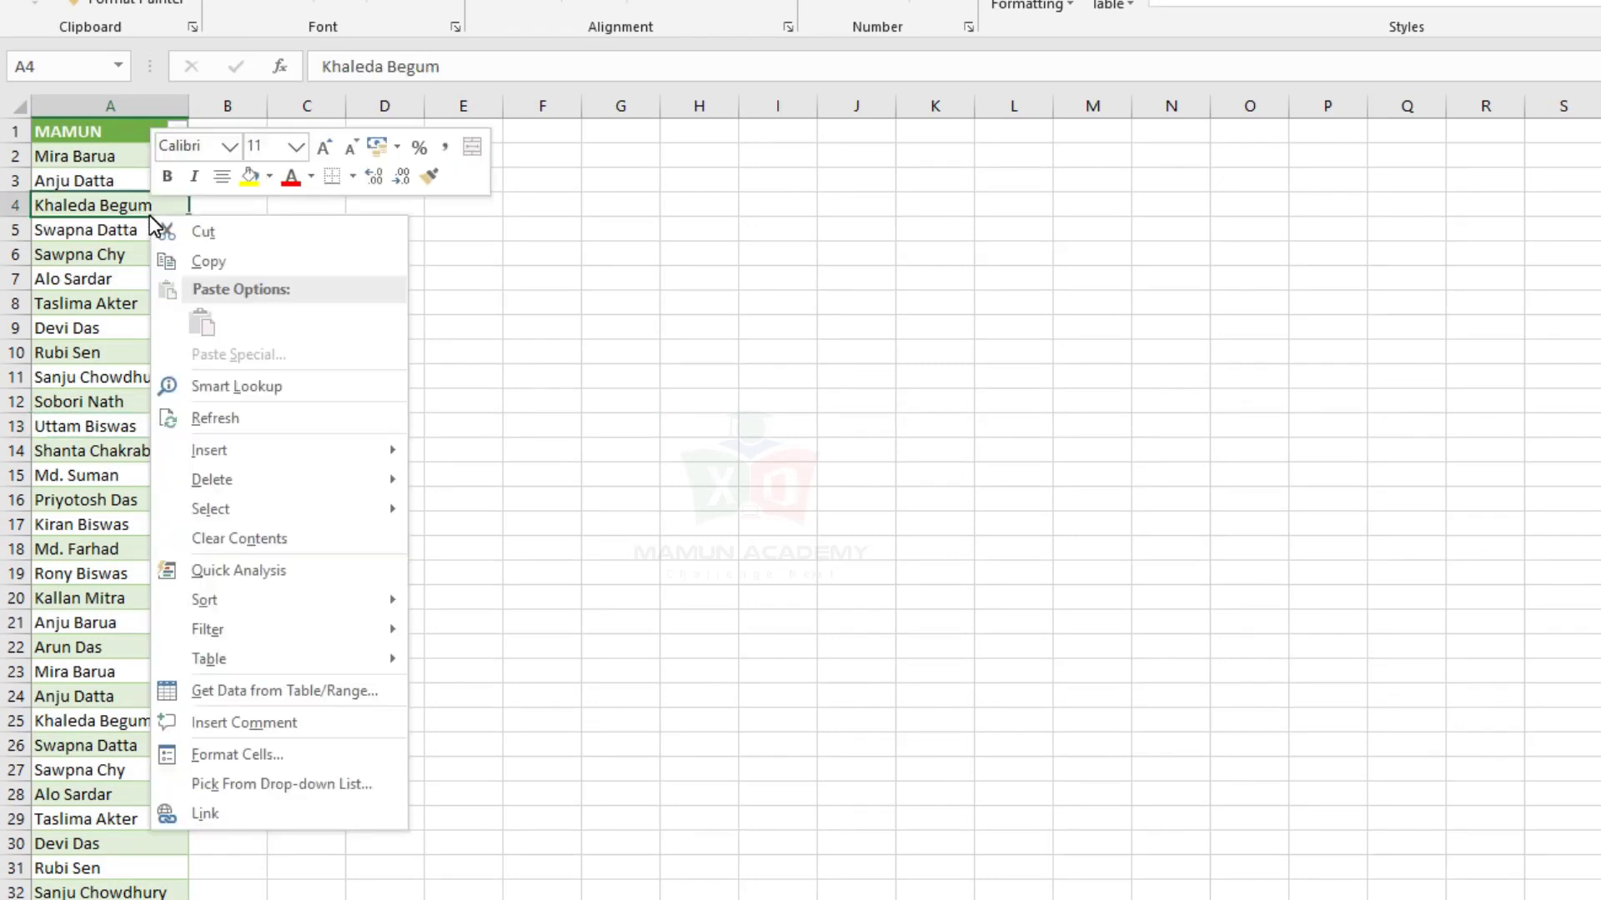
click(227, 424)
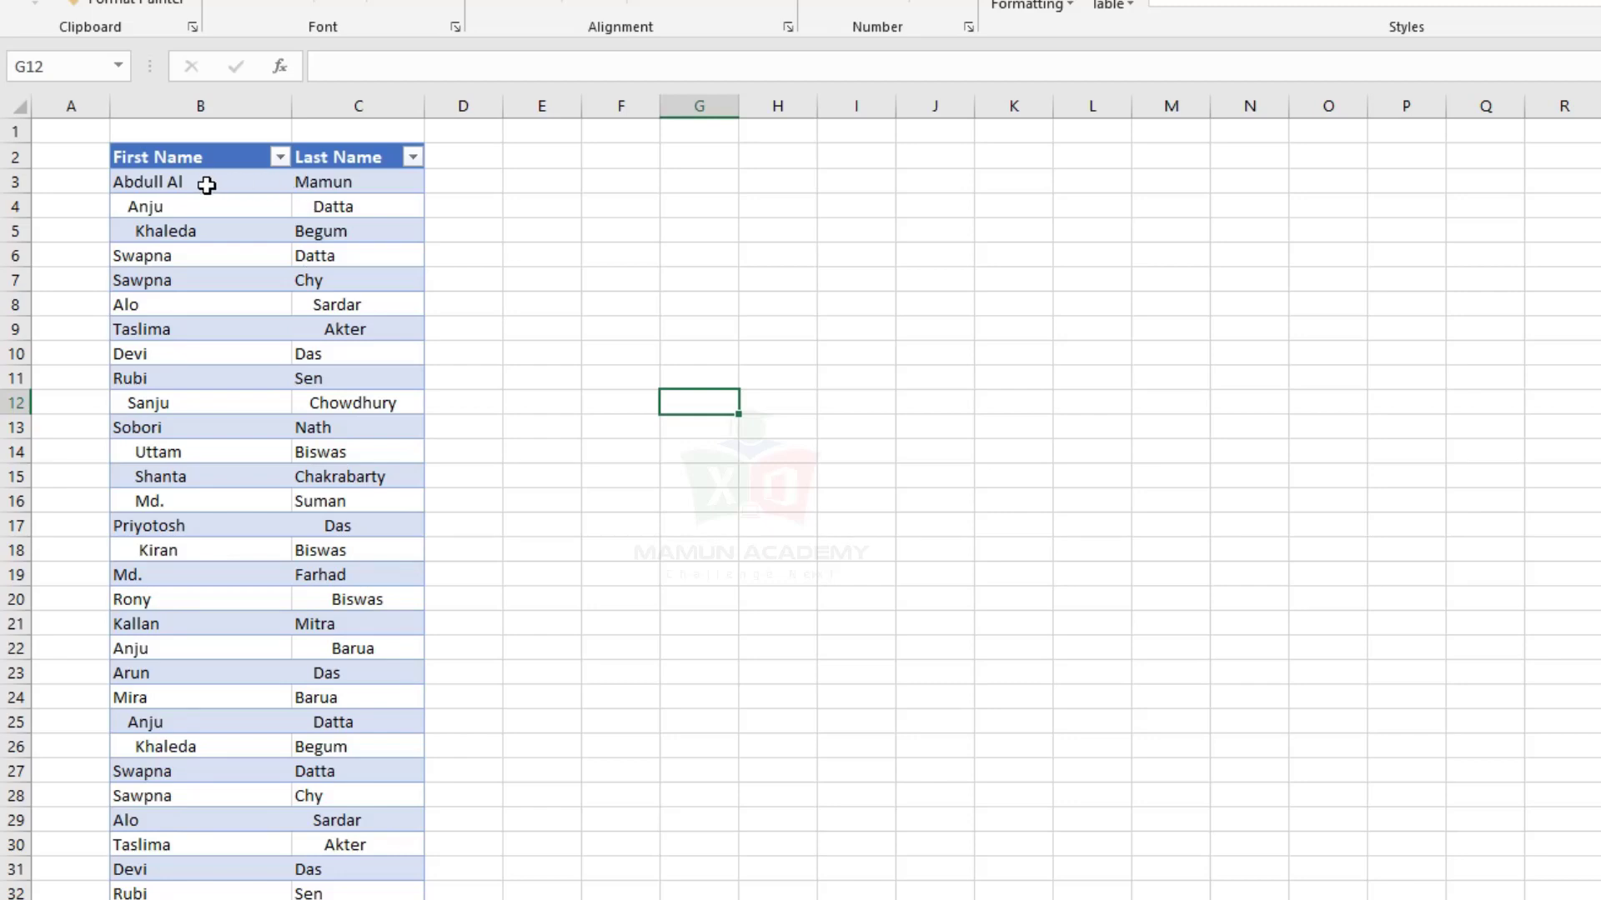
Edit the first name in B3 by inserting an 'a' before the space
click(205, 182)
double_click(167, 182)
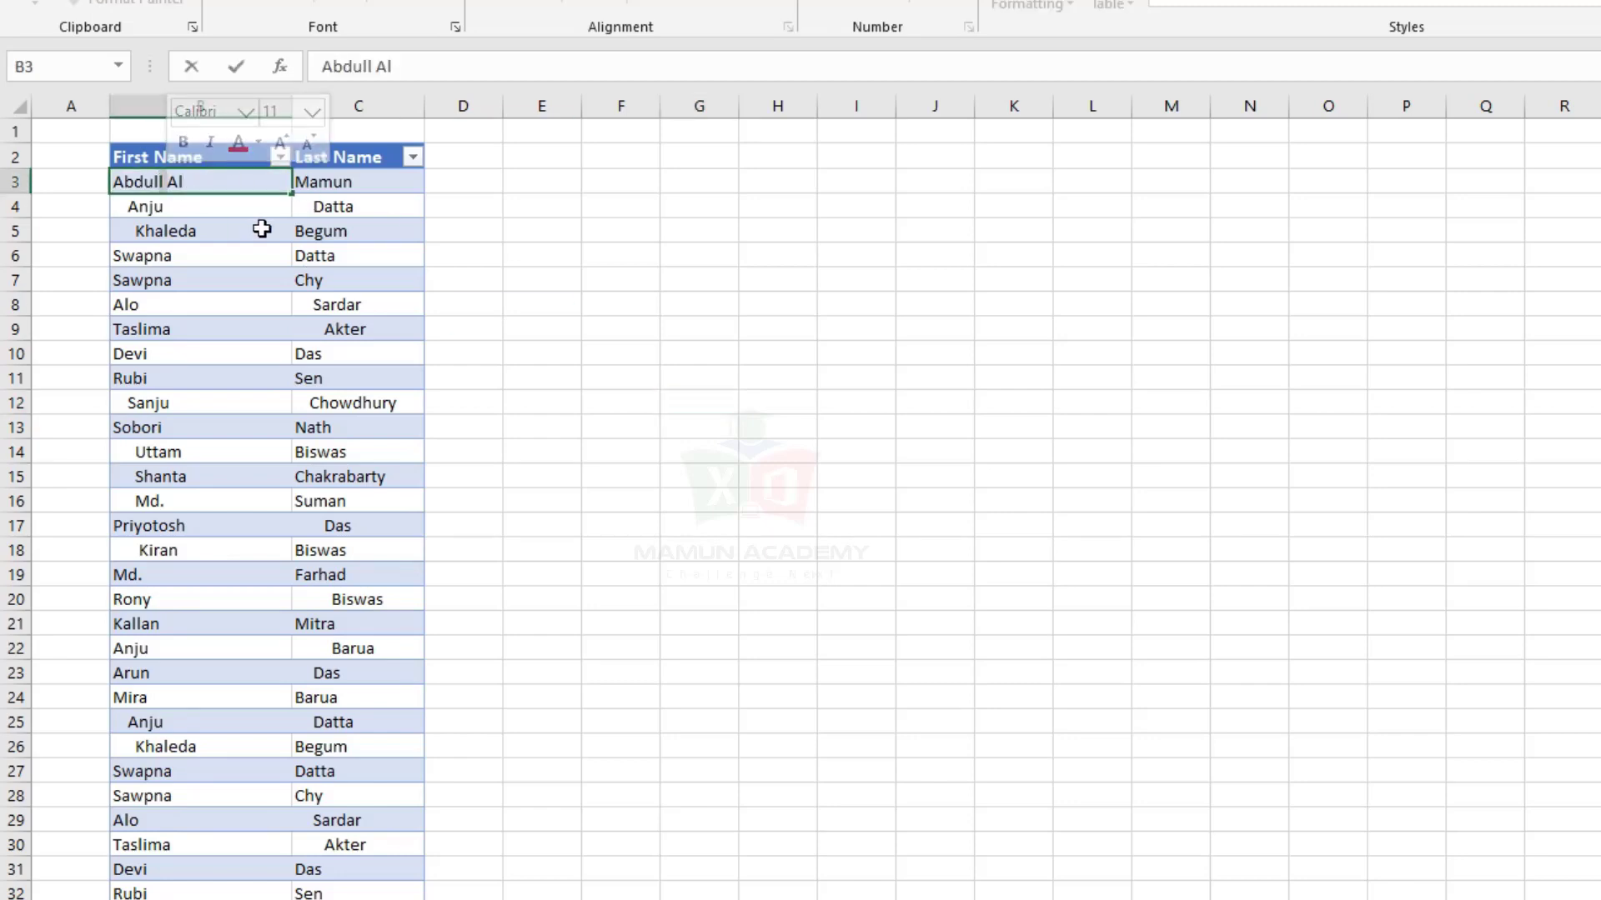
key(Left)
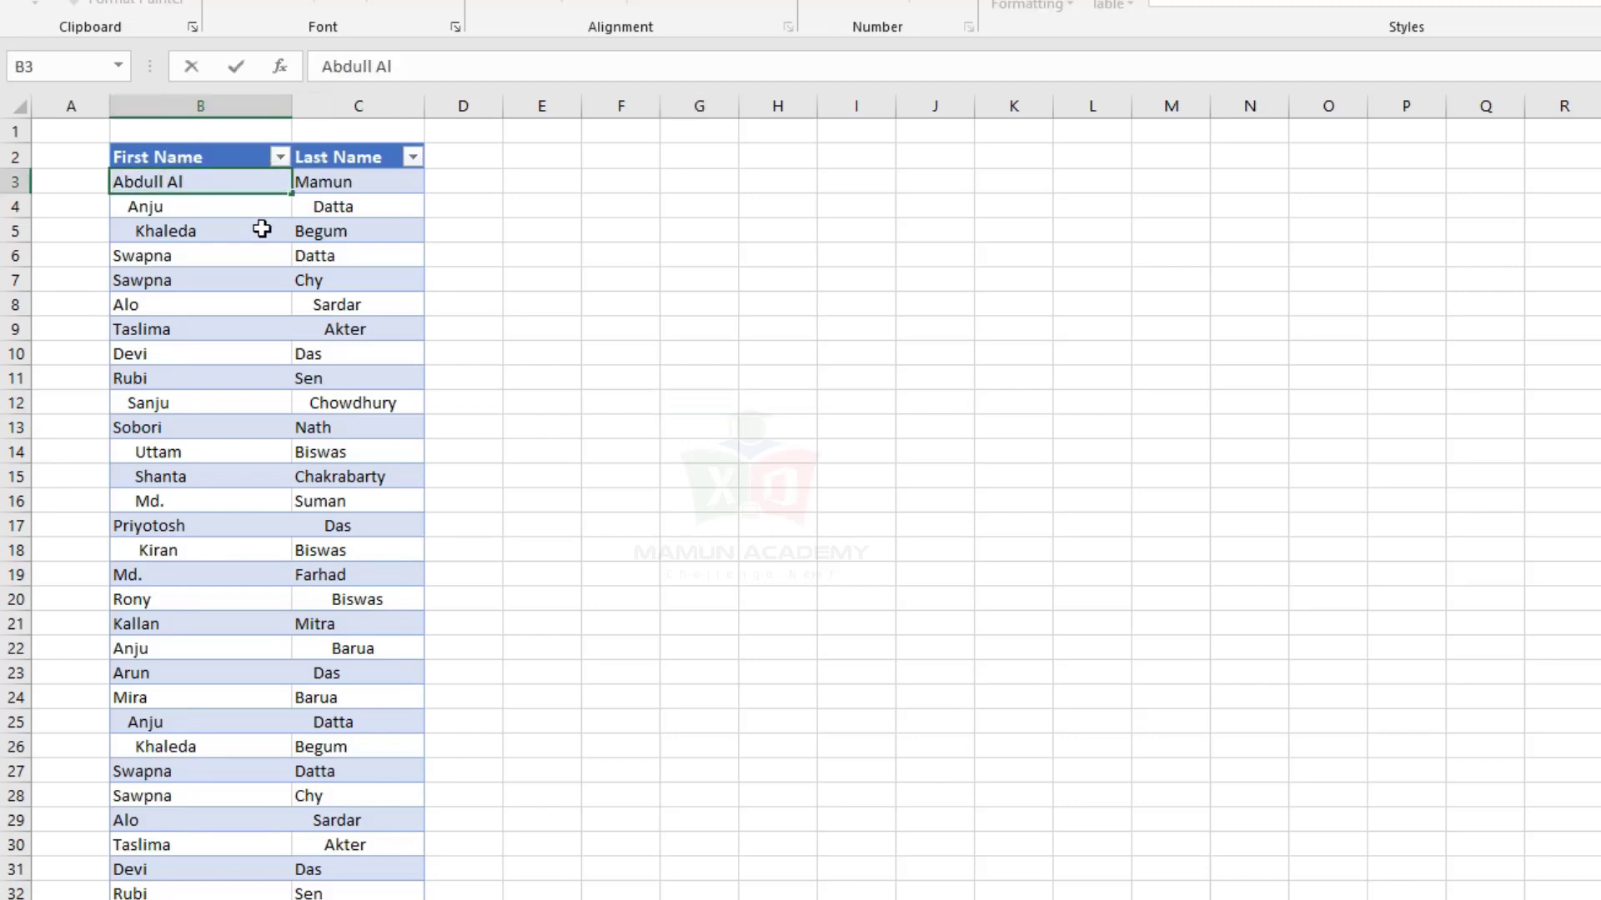
text(a)
key(Return)
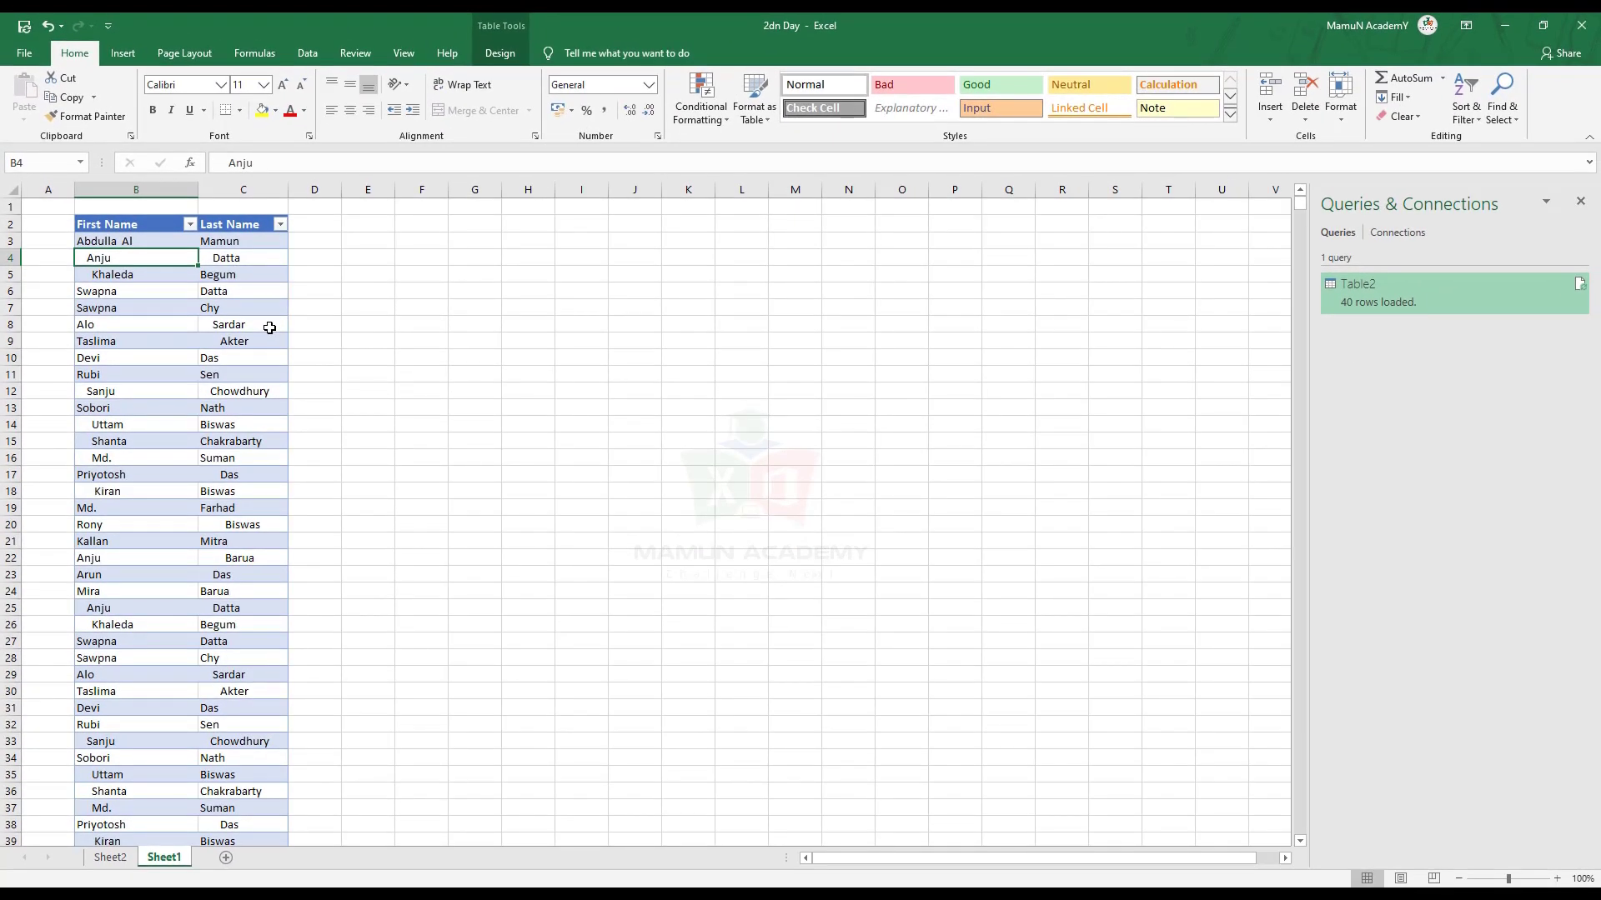
Switch to Sheet2 to view the refreshed MAMUN list with the corrected name
click(110, 859)
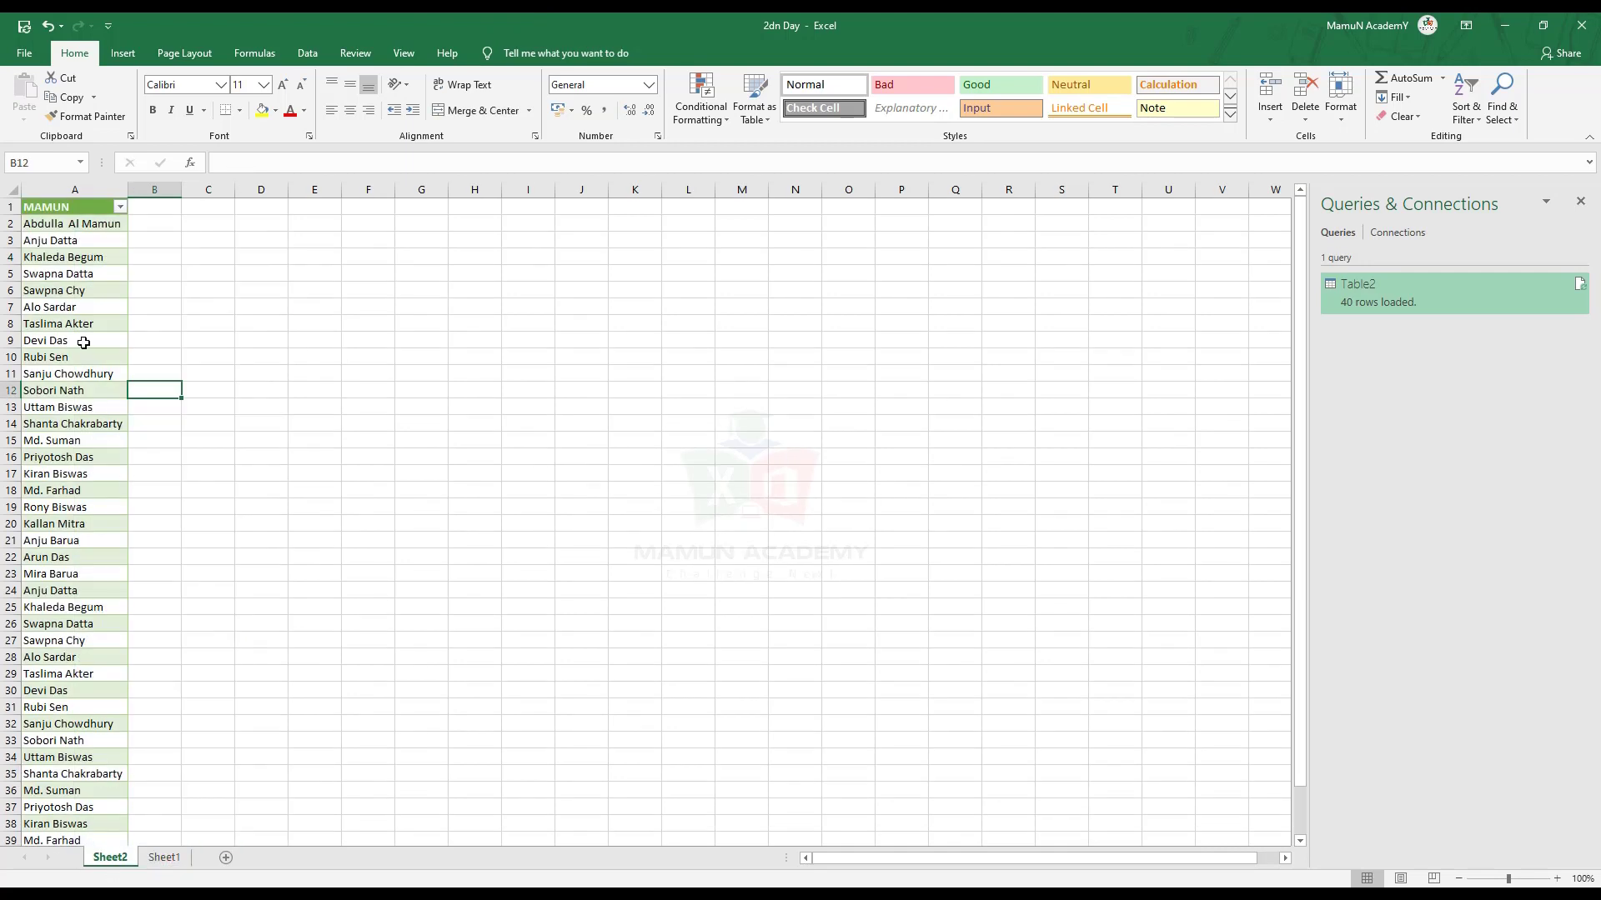